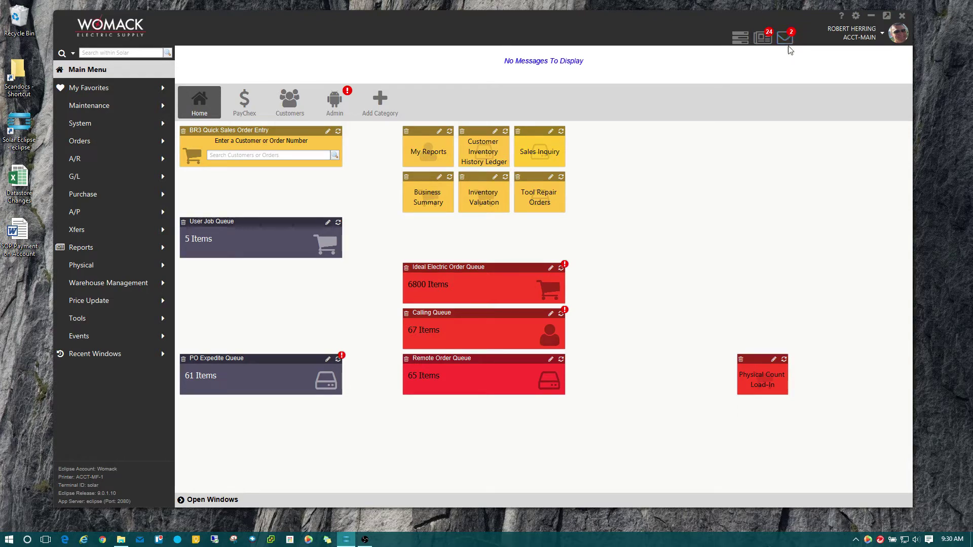
# - Open the Conversations window from the envelope icon, nudge it aside, then close it
pyautogui.click(786, 38)
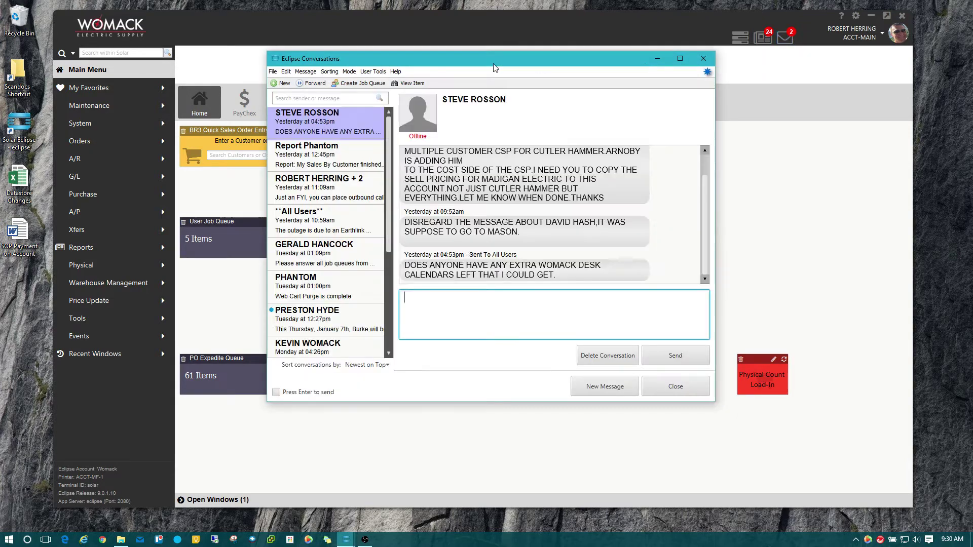
pyautogui.moveTo(507, 61); pyautogui.dragTo(529, 75)
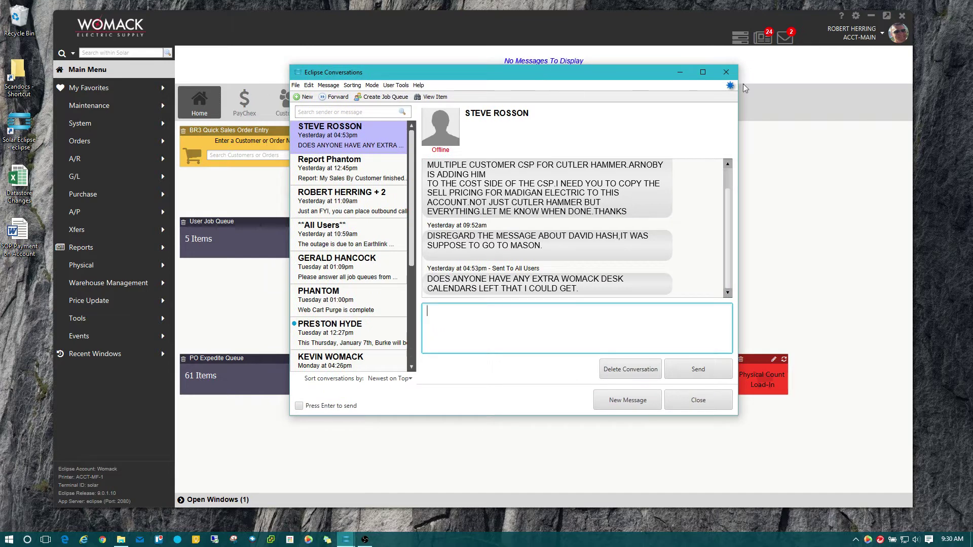
pyautogui.click(726, 73)
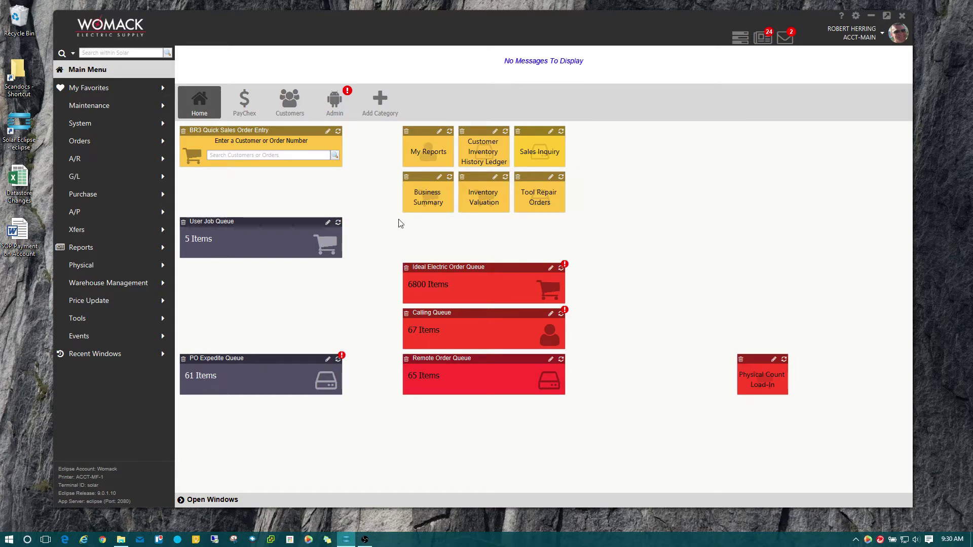
# - Browse System > Message System in the menu, then return to the Main Menu
pyautogui.click(96, 123)
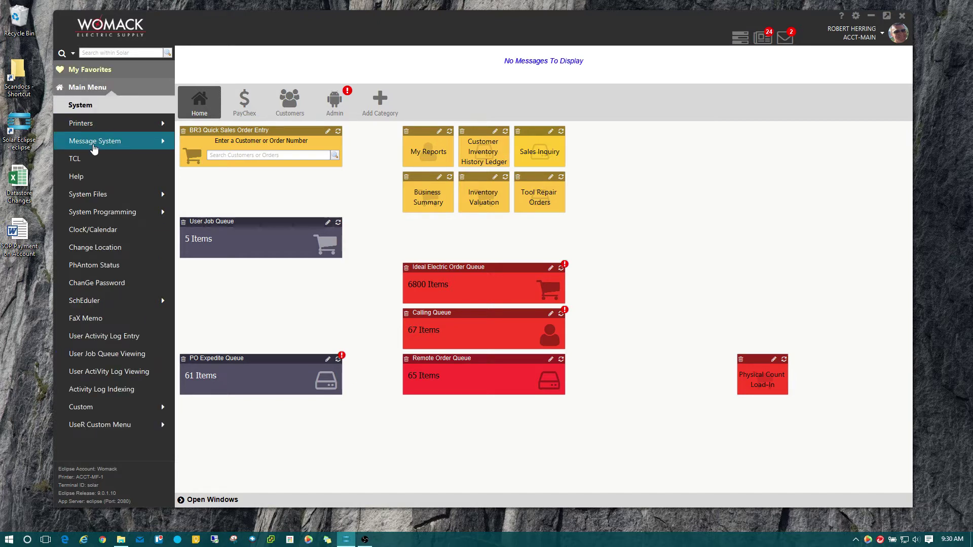
pyautogui.click(93, 146)
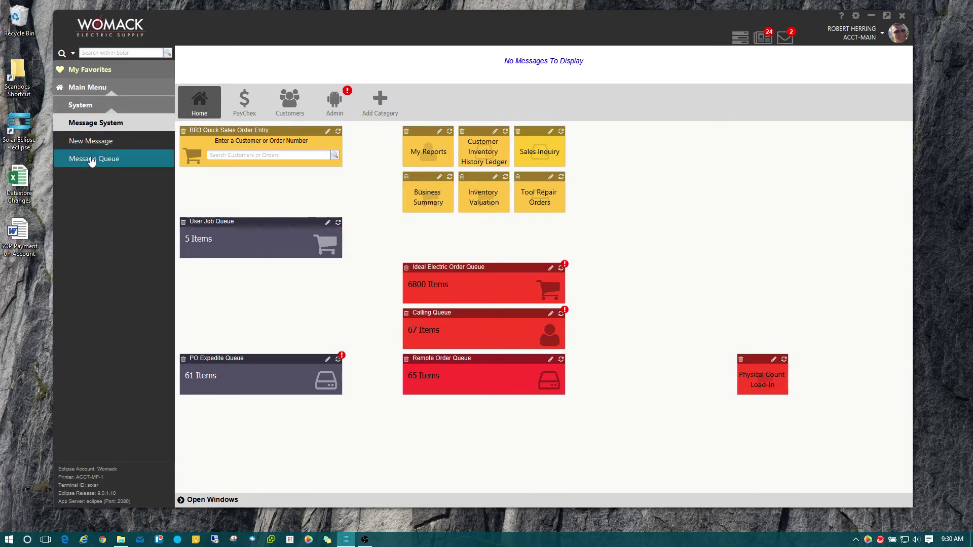
pyautogui.click(88, 87)
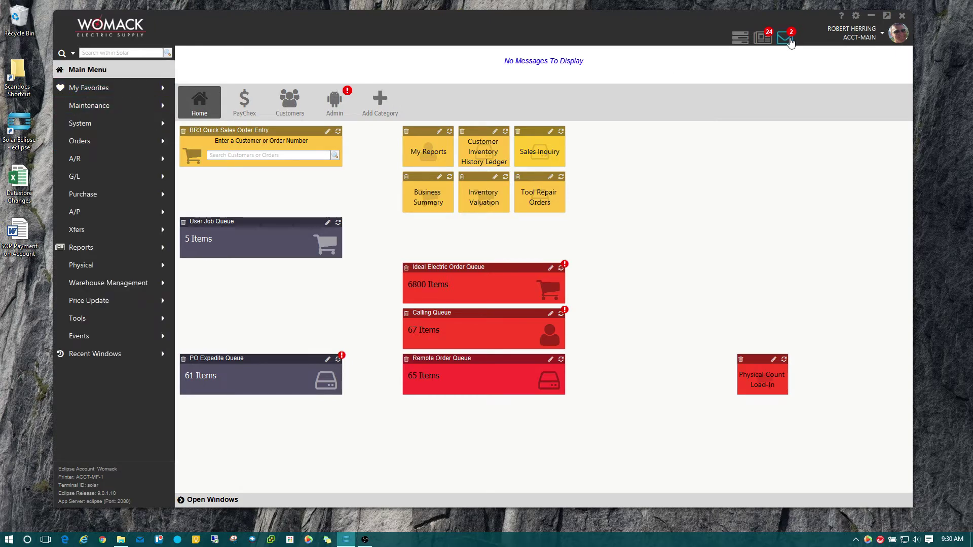
# - Reopen Conversations and show the colleague's thread about accessing job queues after logging back in
pyautogui.click(791, 45)
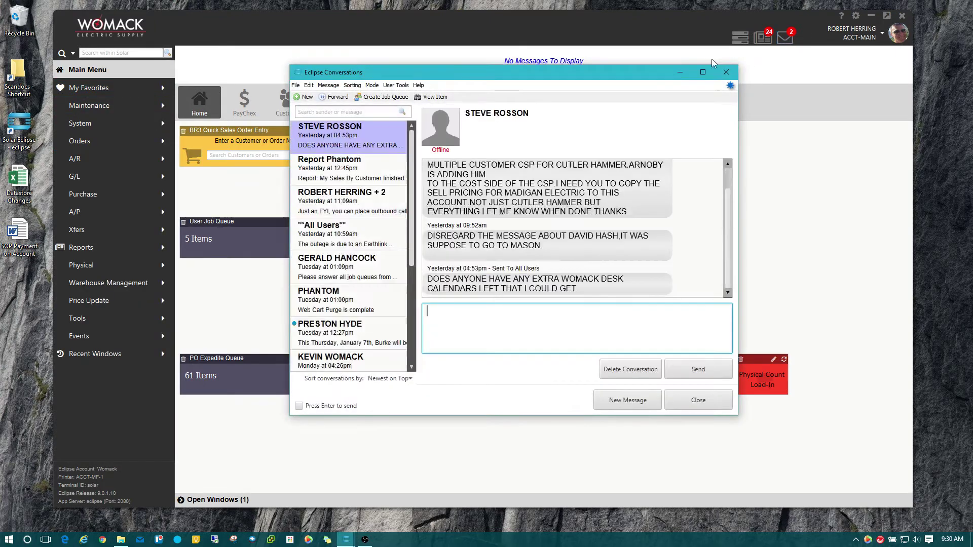
pyautogui.moveTo(639, 70); pyautogui.dragTo(603, 73)
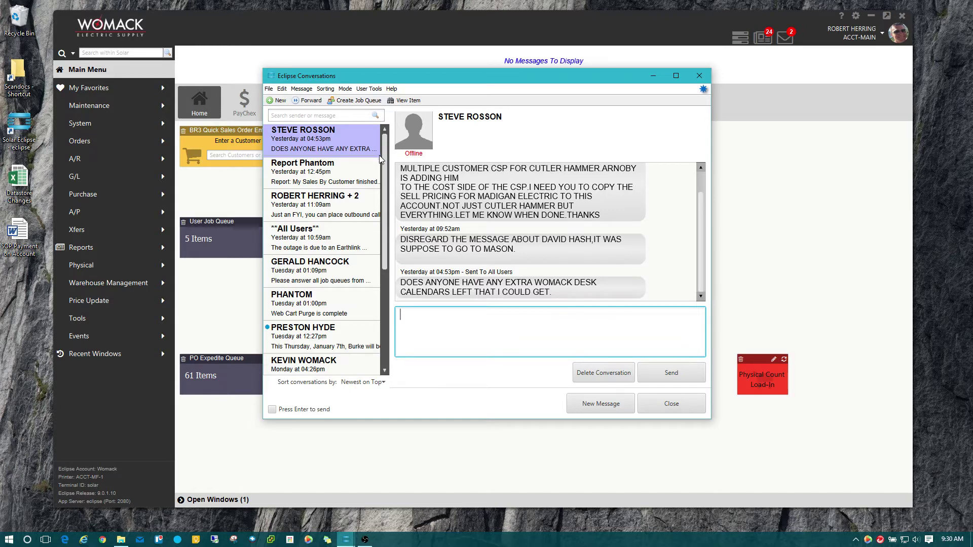
pyautogui.moveTo(384, 147); pyautogui.dragTo(383, 209)
pyautogui.click(306, 304)
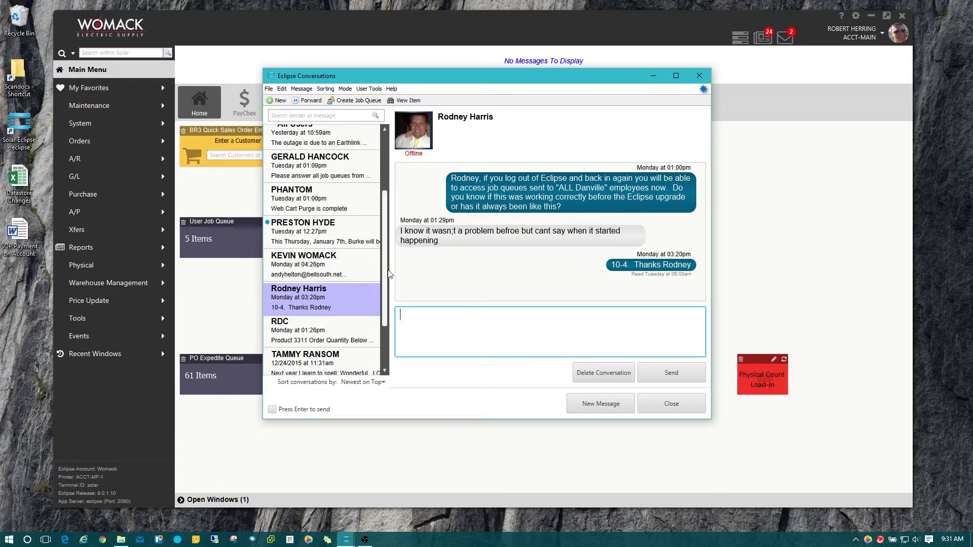
# - Select the conversation about spare Womack desk calendars and choose Delete Conversation
pyautogui.moveTo(387, 269); pyautogui.dragTo(386, 152)
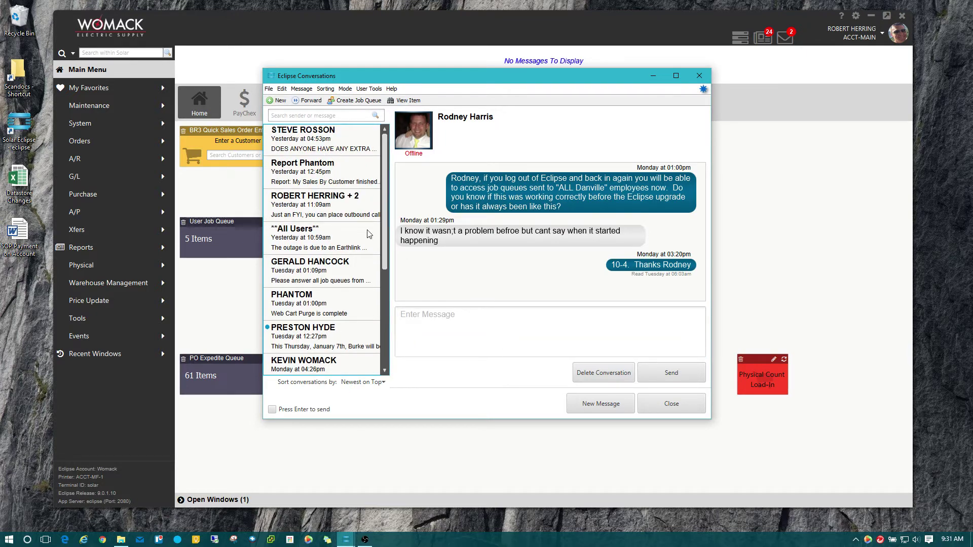
pyautogui.click(352, 151)
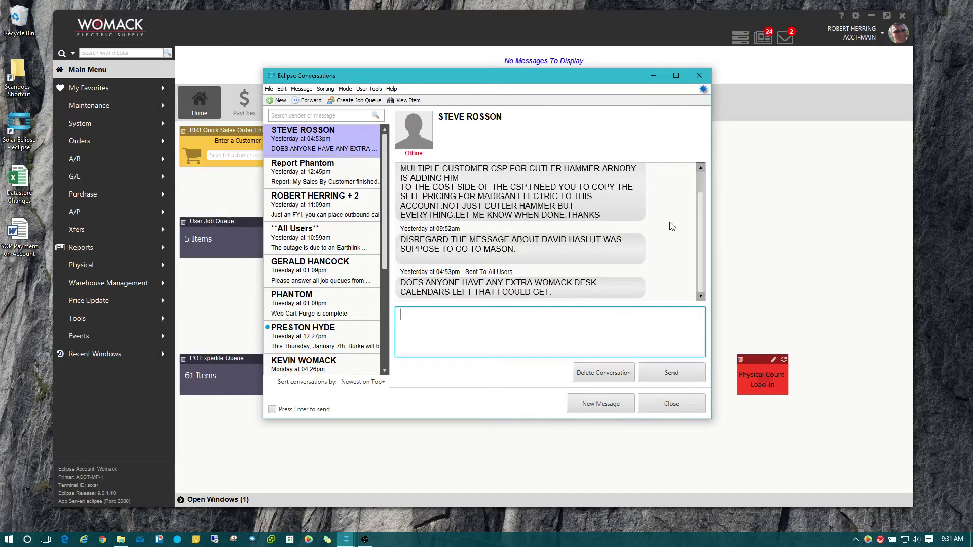
pyautogui.moveTo(701, 238); pyautogui.dragTo(706, 265)
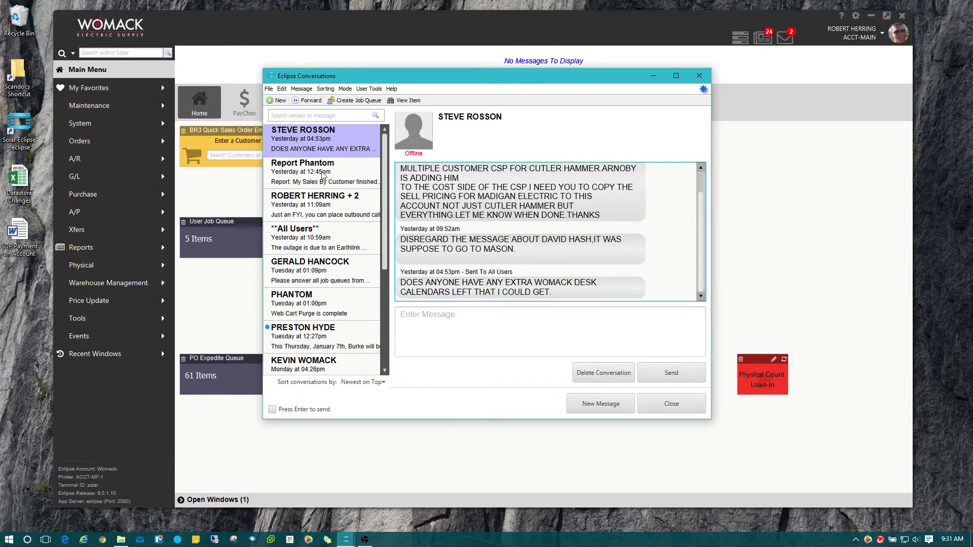
pyautogui.click(616, 374)
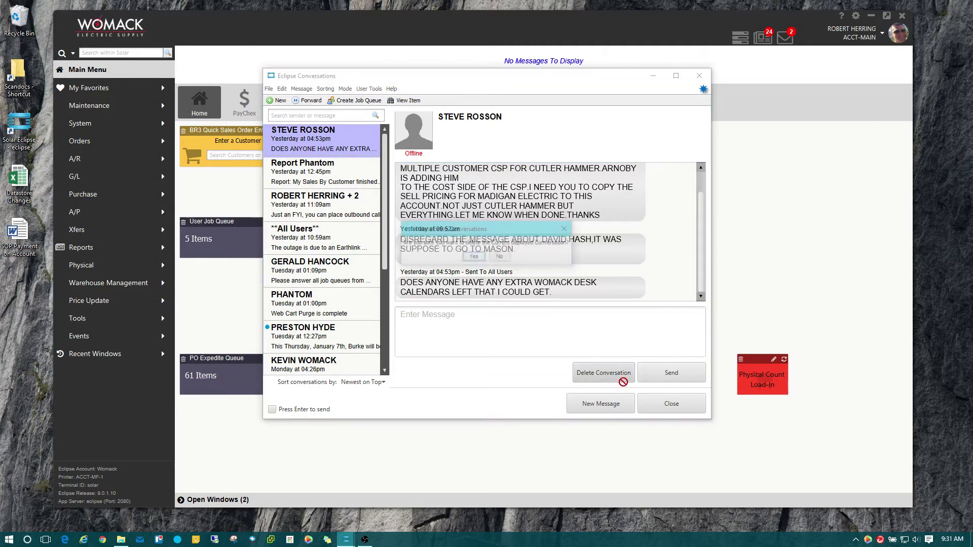
# - Confirm the desk-calendar deletion, then browse the conversations down to the RDC product alerts
pyautogui.click(474, 257)
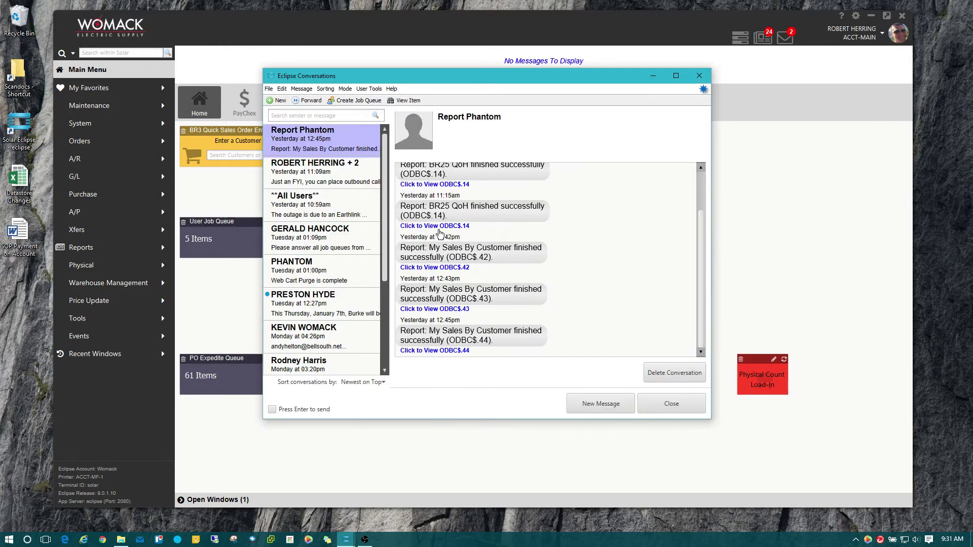
pyautogui.click(324, 176)
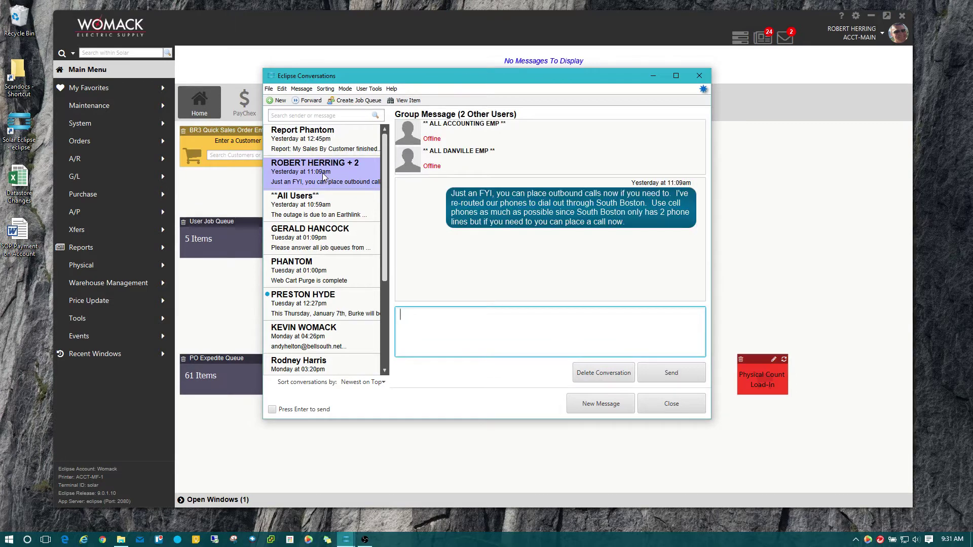
pyautogui.click(312, 217)
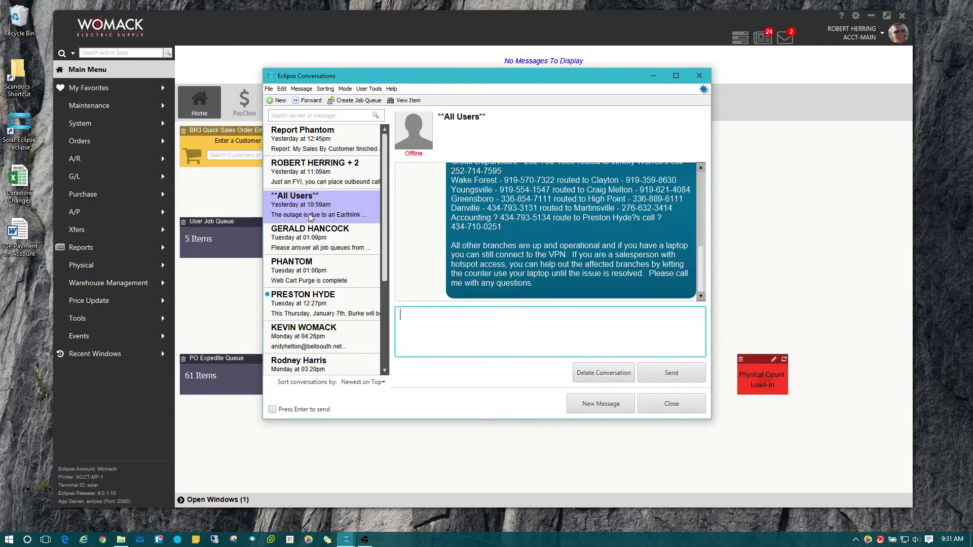
pyautogui.click(325, 252)
pyautogui.click(330, 280)
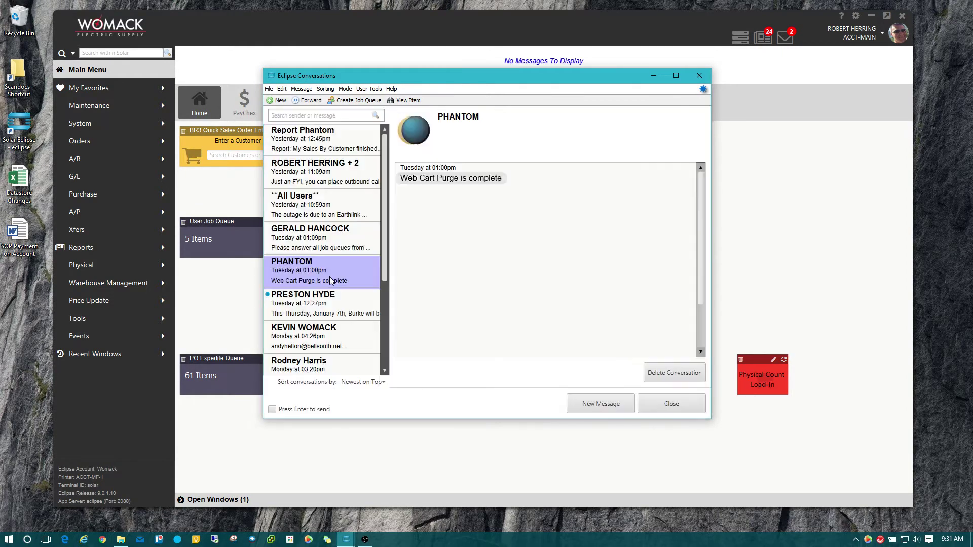
pyautogui.click(338, 311)
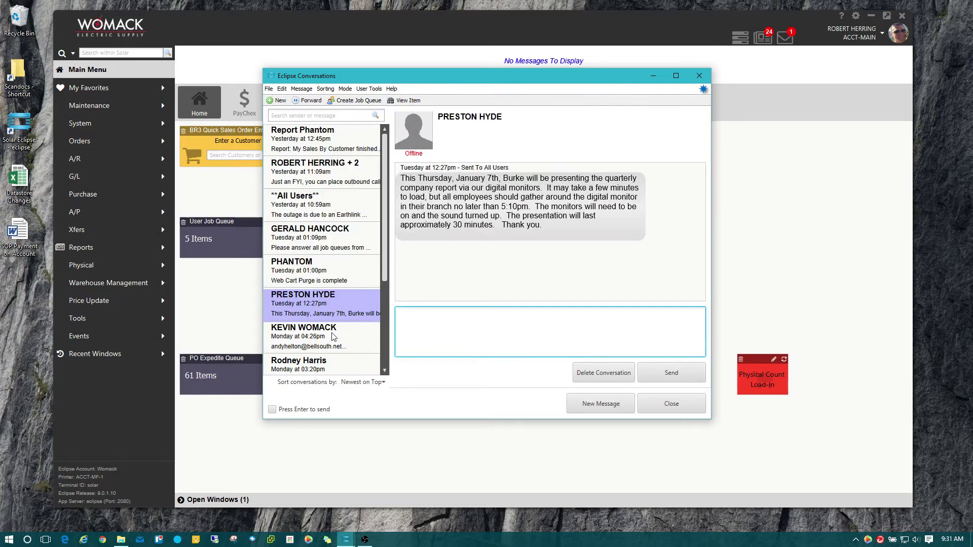
pyautogui.click(334, 337)
pyautogui.scroll(-1, 360, 324)
pyautogui.click(340, 350)
pyautogui.scroll(-1, 355, 350)
pyautogui.click(323, 345)
pyautogui.scroll(1, 700, 228)
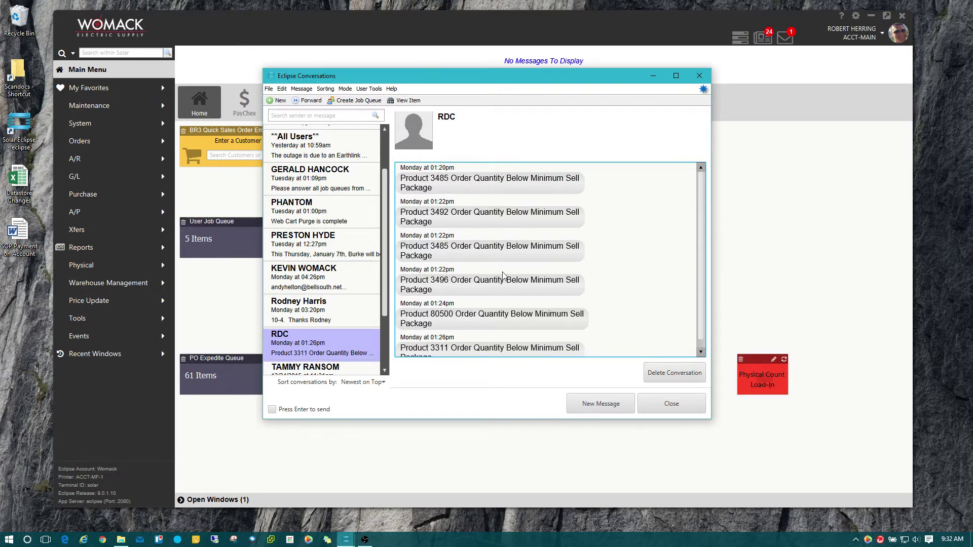
# - Delete only the Product 3485 01:20pm message from RDC, then reselect Report Phantom
pyautogui.click(509, 184)
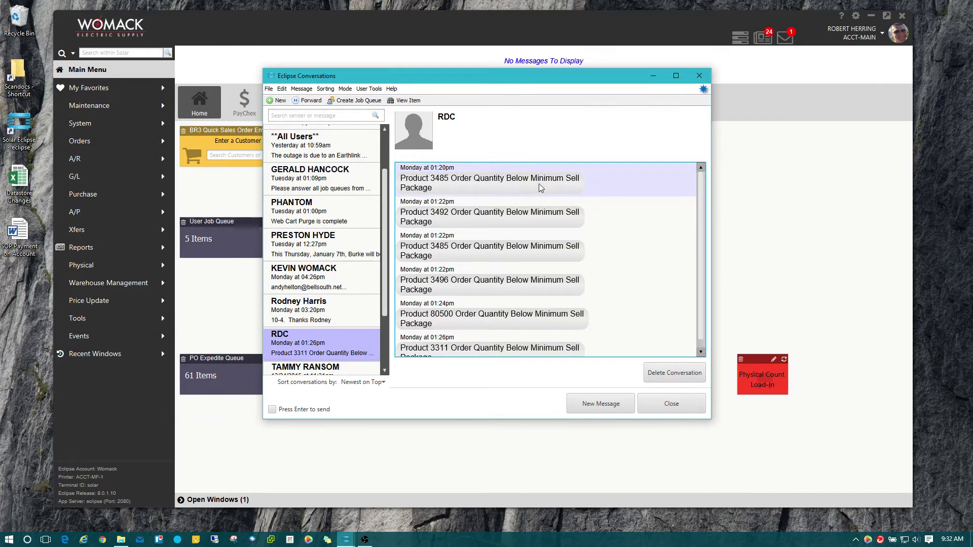
pyautogui.rightClick(590, 180)
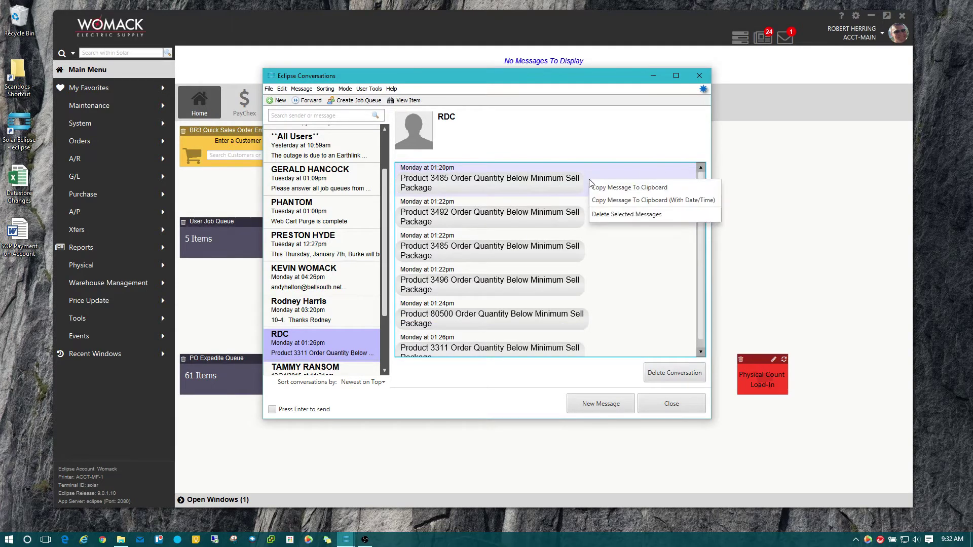
pyautogui.click(652, 218)
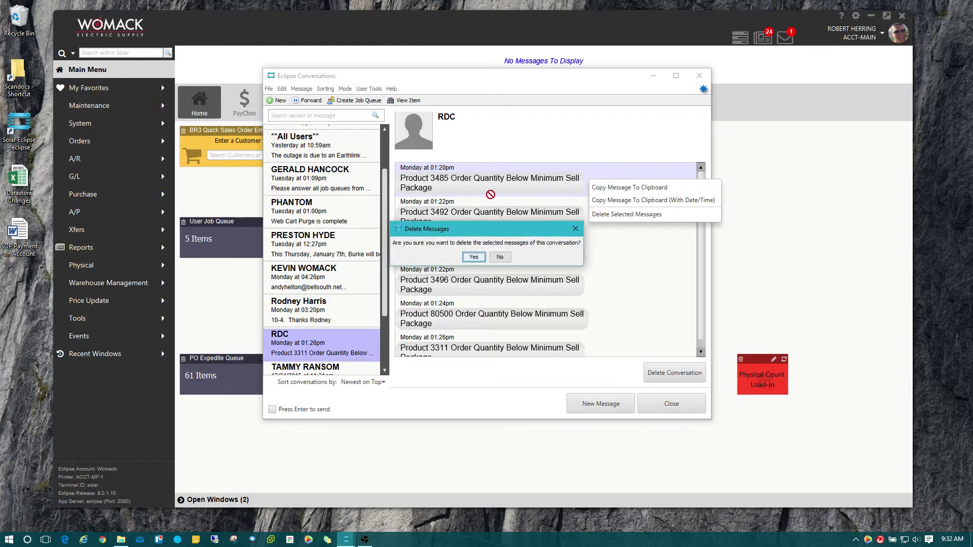
pyautogui.click(477, 256)
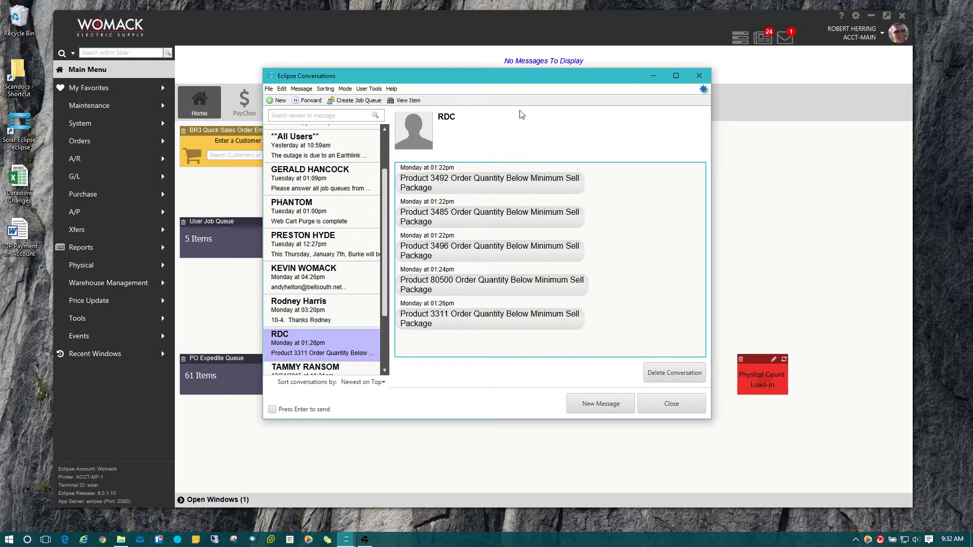
pyautogui.moveTo(384, 221); pyautogui.dragTo(389, 130)
pyautogui.click(357, 146)
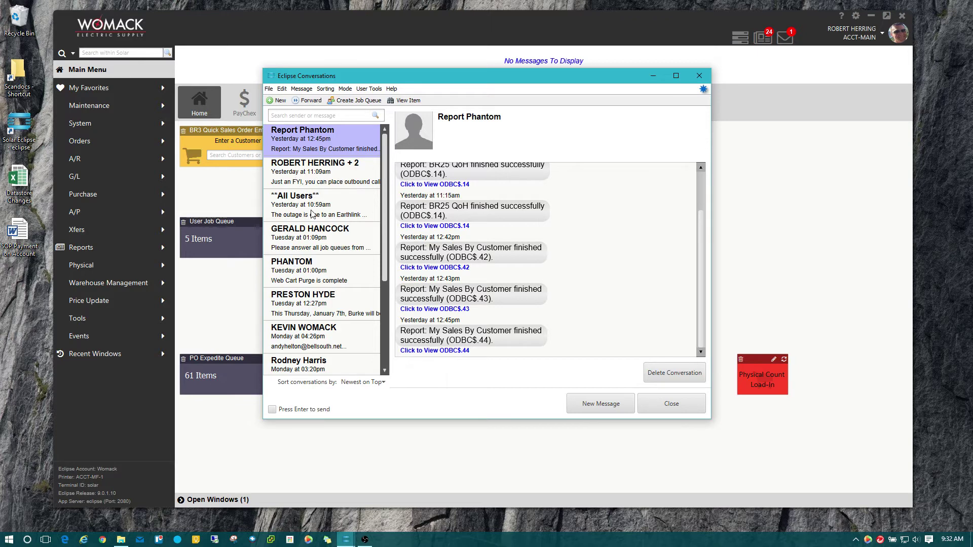
# - Multi-select the group and personal conversations, keeping Report Phantom out of the selection
pyautogui.keyDown('ctrl'); pyautogui.click(328, 180); pyautogui.keyUp('ctrl')
pyautogui.keyDown('ctrl'); pyautogui.click(329, 218); pyautogui.keyUp('ctrl')
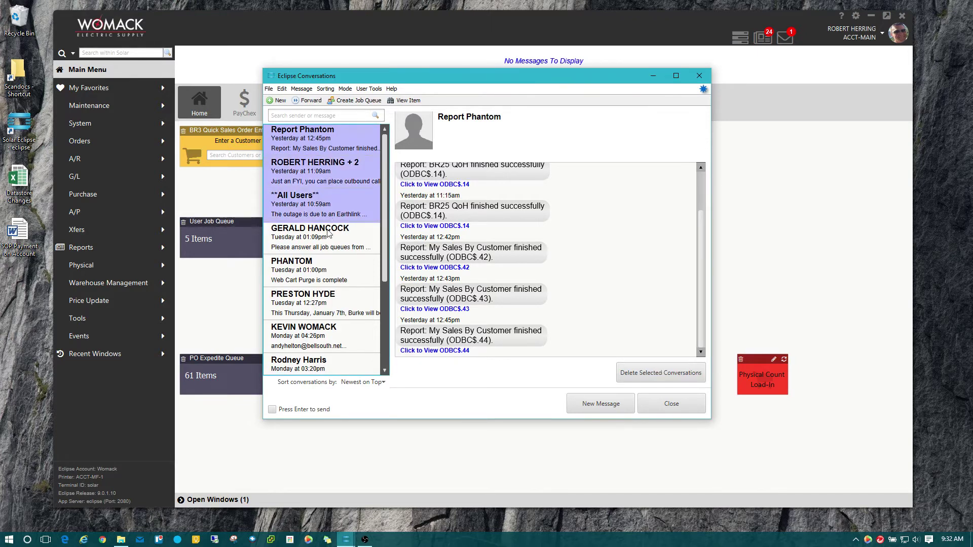
pyautogui.keyDown('ctrl'); pyautogui.click(328, 233); pyautogui.keyUp('ctrl')
pyautogui.keyDown('ctrl'); pyautogui.click(326, 194); pyautogui.keyUp('ctrl')
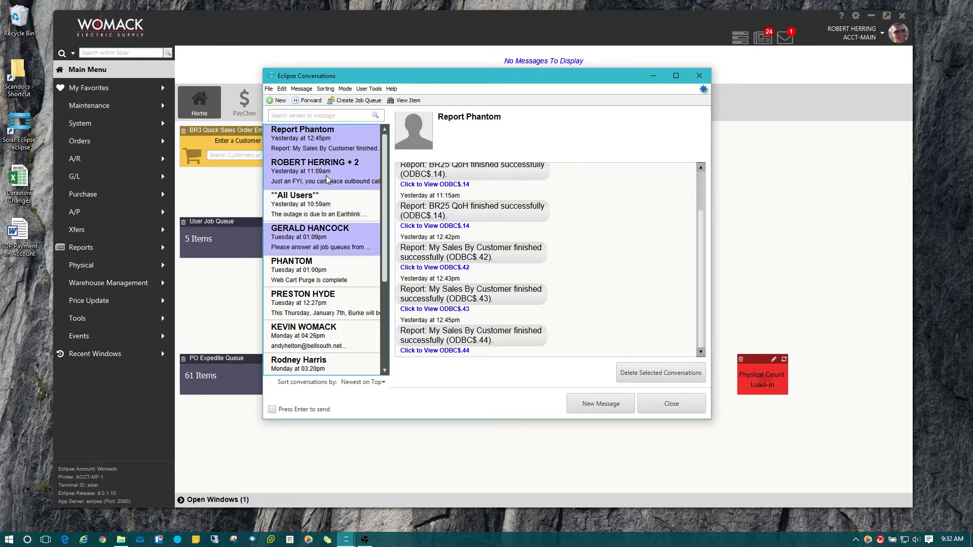
pyautogui.keyDown('ctrl'); pyautogui.click(327, 178); pyautogui.keyUp('ctrl')
pyautogui.keyDown('ctrl'); pyautogui.click(320, 155); pyautogui.keyUp('ctrl')
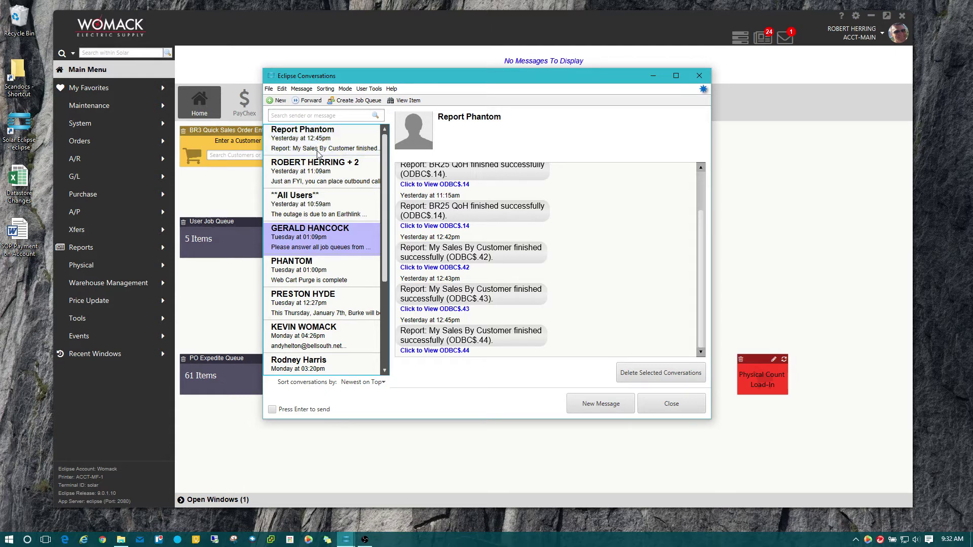
pyautogui.keyDown('ctrl'); pyautogui.click(325, 179); pyautogui.keyUp('ctrl')
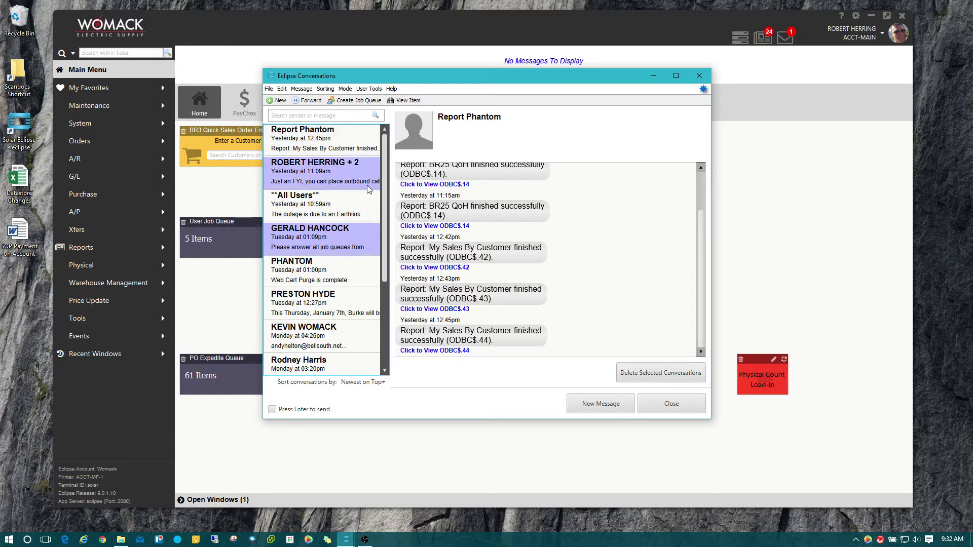
pyautogui.keyDown('ctrl'); pyautogui.click(334, 142); pyautogui.keyUp('ctrl')
pyautogui.keyDown('ctrl'); pyautogui.click(338, 185); pyautogui.keyUp('ctrl')
# - Add the PHANTOM conversation to the selection and delete all selected conversations
pyautogui.keyDown('ctrl'); pyautogui.click(337, 283); pyautogui.keyUp('ctrl')
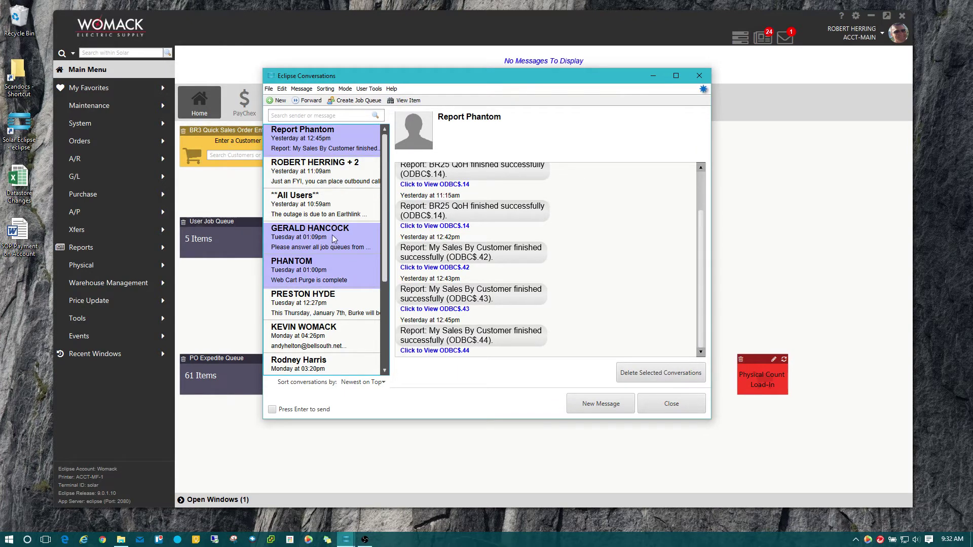
pyautogui.keyDown('ctrl'); pyautogui.click(335, 275); pyautogui.keyUp('ctrl')
pyautogui.keyDown('ctrl'); pyautogui.click(333, 262); pyautogui.keyUp('ctrl')
pyautogui.keyDown('ctrl'); pyautogui.click(327, 187); pyautogui.keyUp('ctrl')
pyautogui.keyDown('ctrl'); pyautogui.click(338, 137); pyautogui.keyUp('ctrl')
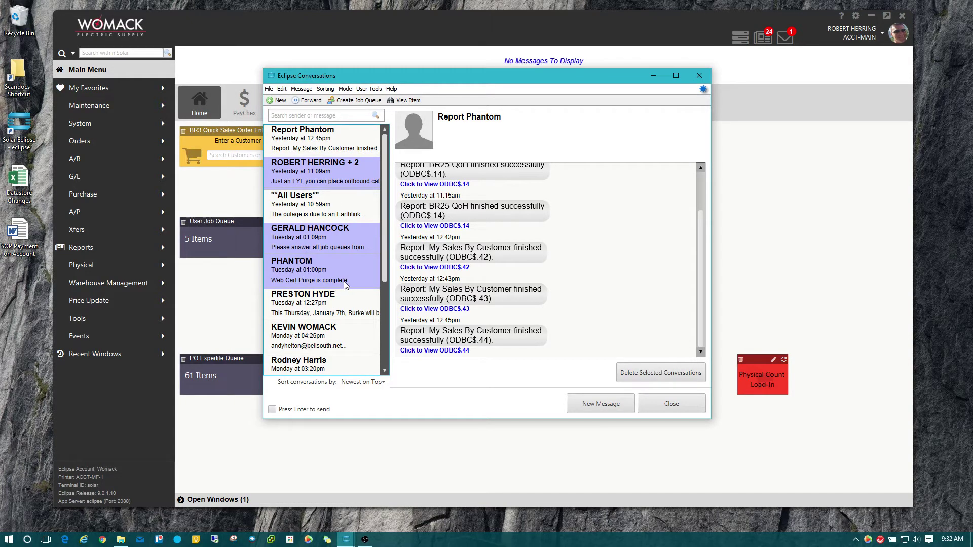
pyautogui.click(670, 378)
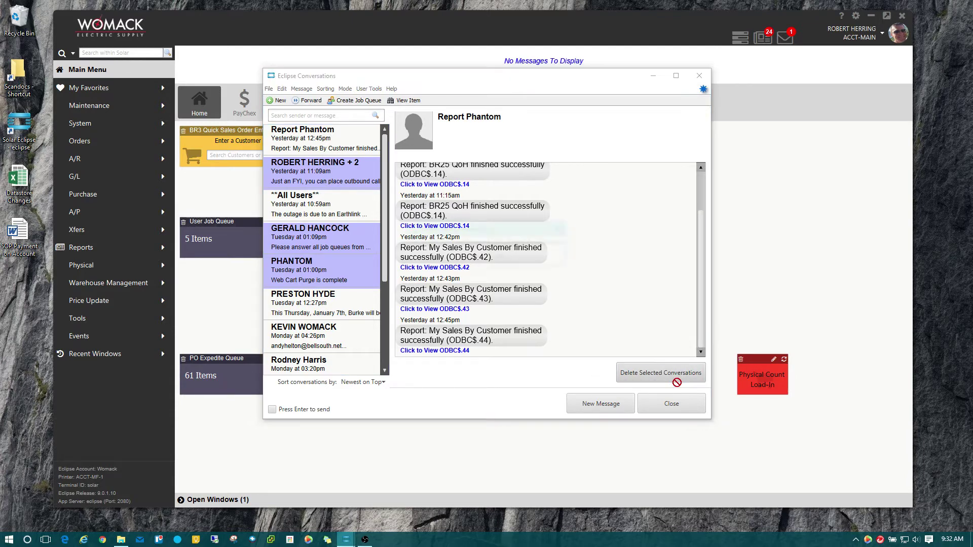
pyautogui.click(473, 258)
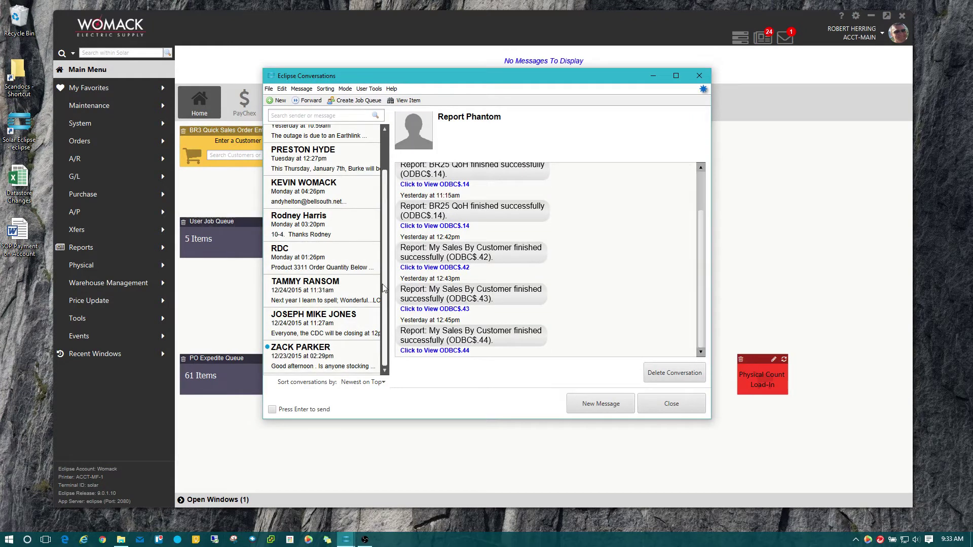
pyautogui.scroll(2, 387, 223)
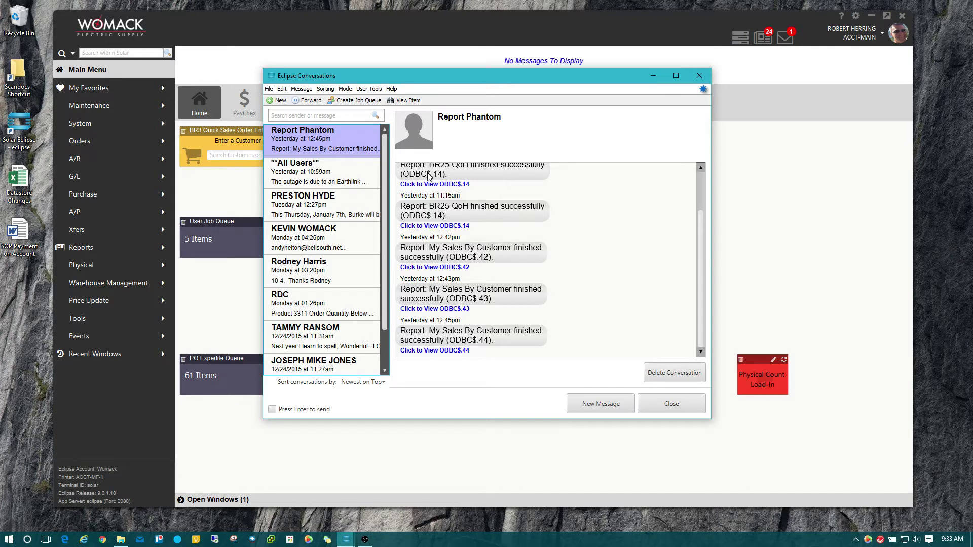
pyautogui.click(269, 89)
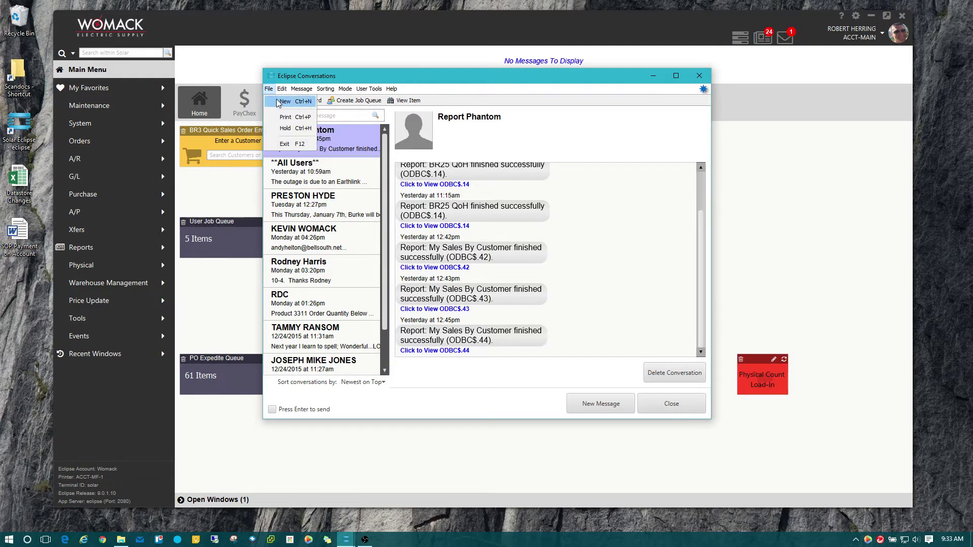
pyautogui.click(278, 102)
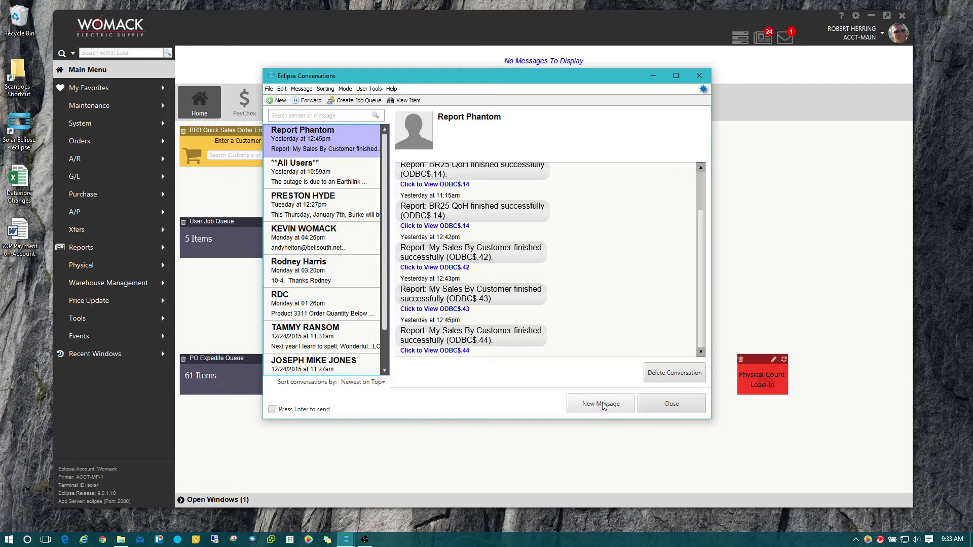
# - Start a new message, centre its window, and add the first colleague as recipient
pyautogui.click(610, 406)
pyautogui.moveTo(394, 133); pyautogui.dragTo(495, 162)
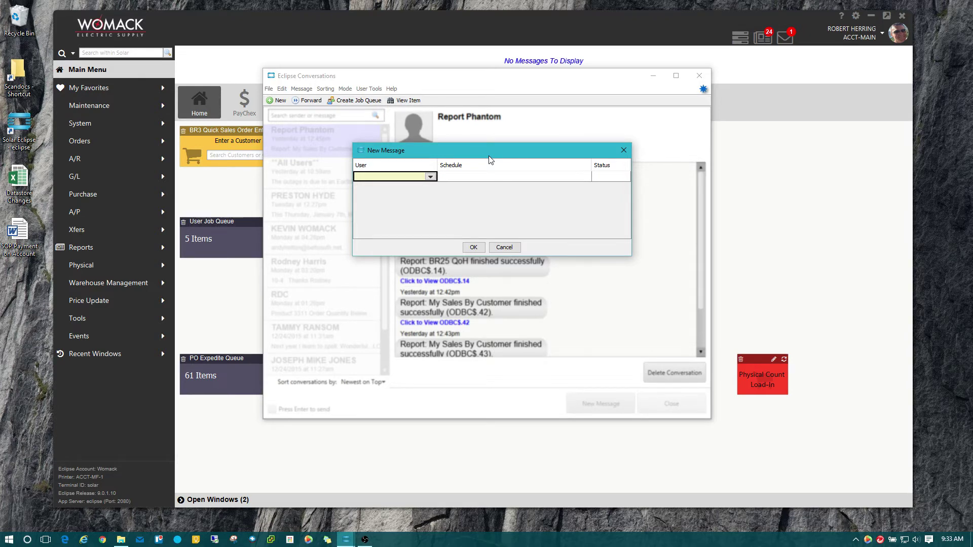
pyautogui.write('tara')
pyautogui.press('Return')
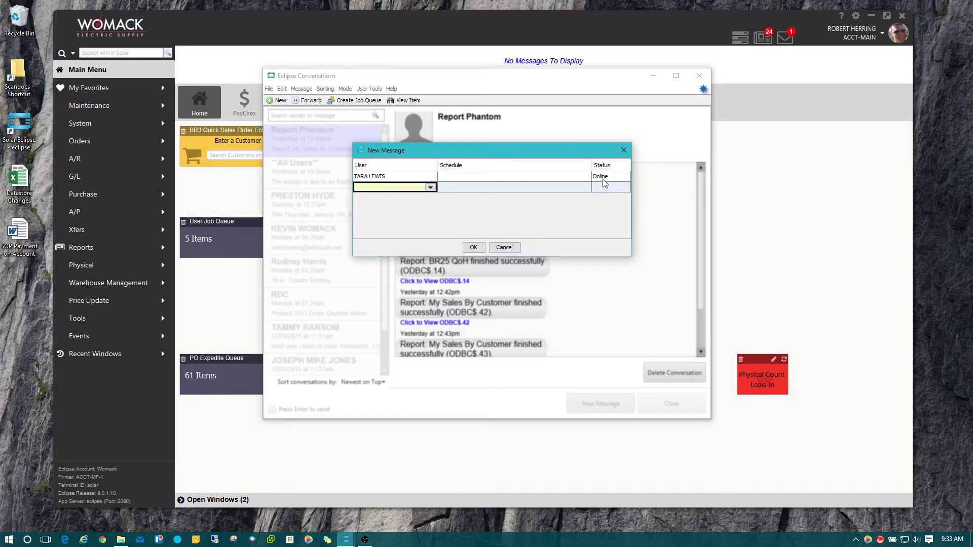
# - Add the second colleague from the lookup and the ** ALL DANVILLE EMP ** group, then reopen row 3
pyautogui.write('andrew')
pyautogui.press('Return')
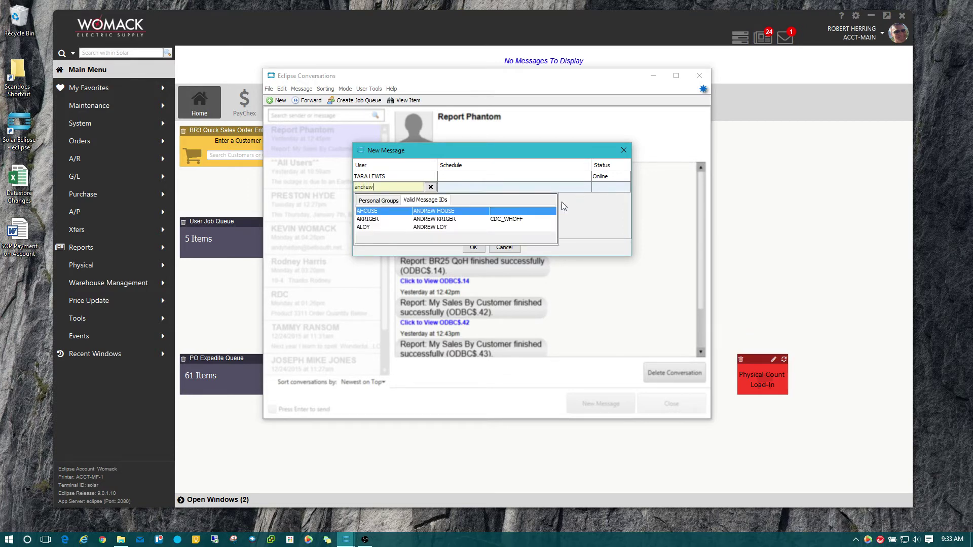
pyautogui.click(414, 222)
pyautogui.doubleClick(375, 219)
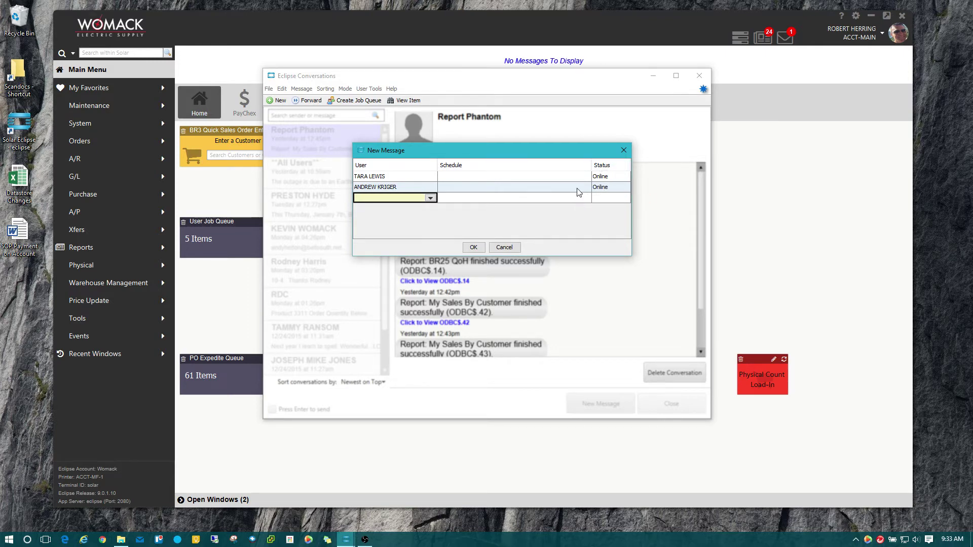
pyautogui.write('all adn')
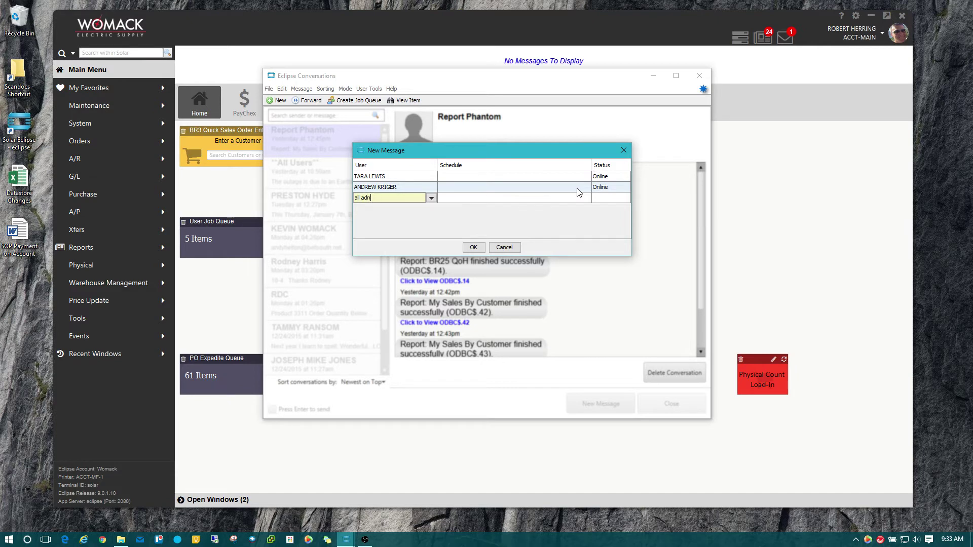
pyautogui.press('Return')
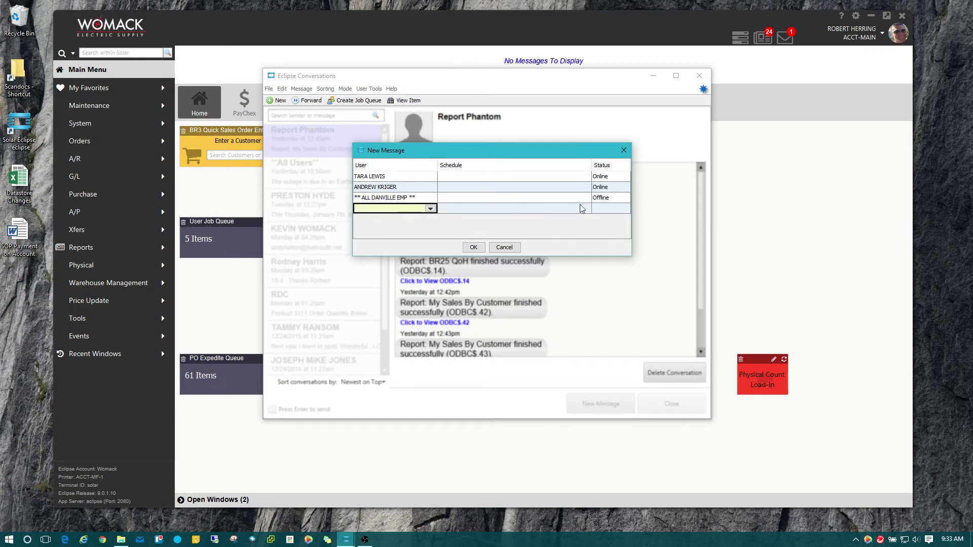
pyautogui.click(400, 199)
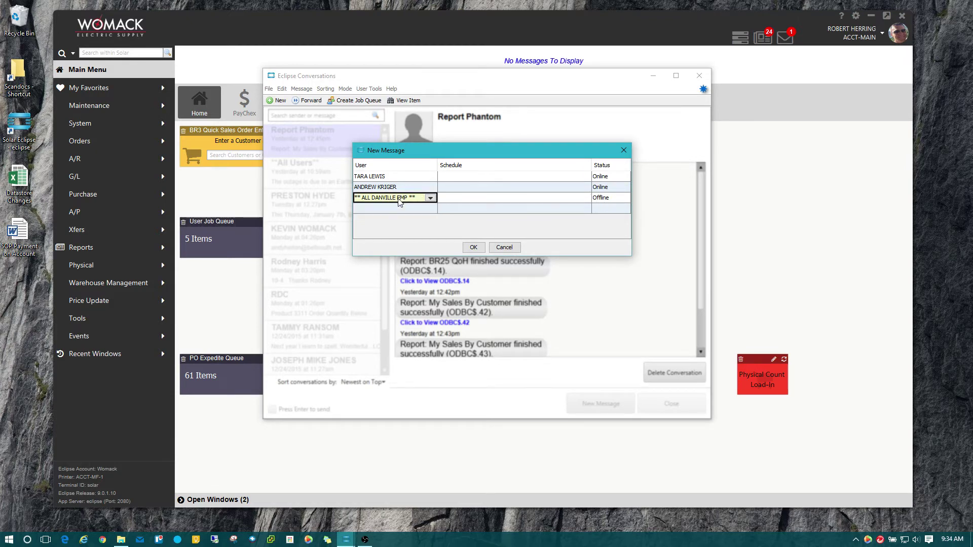
# - Type 'all' in the third User cell and scroll through the matching ALL message groups
pyautogui.write('all')
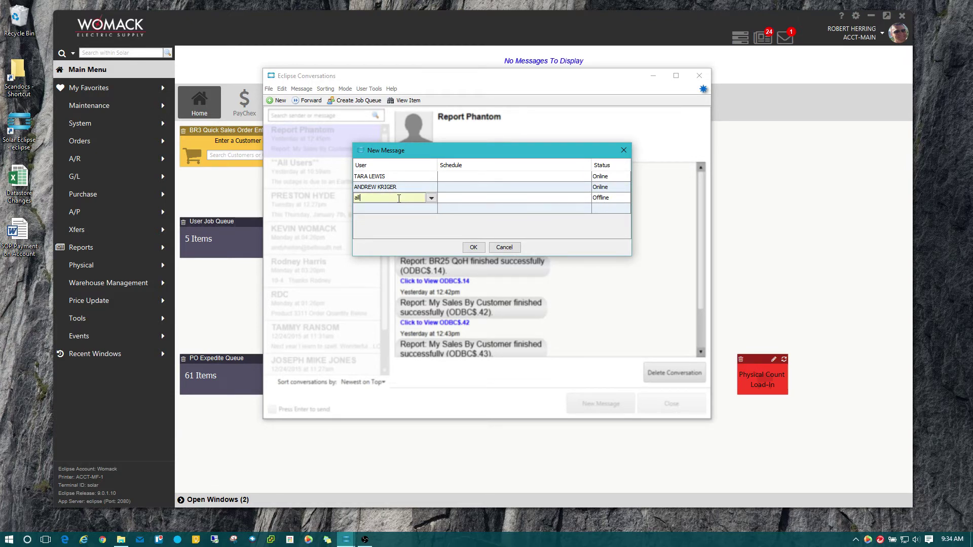
pyautogui.press('Return')
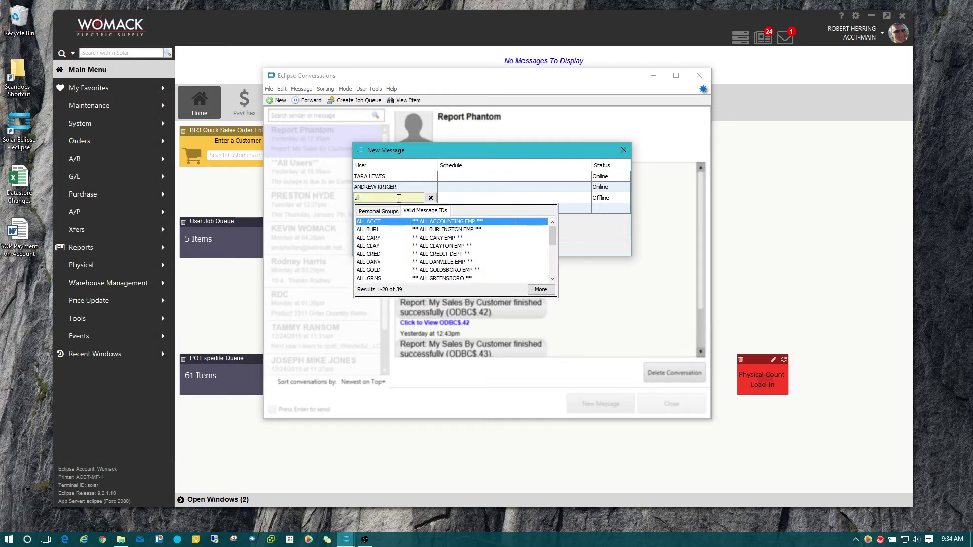
pyautogui.press('Down')
pyautogui.press('Down')
pyautogui.press('Down')
pyautogui.press('Down')
pyautogui.press('Down')
pyautogui.press('Down')
pyautogui.press('Down')
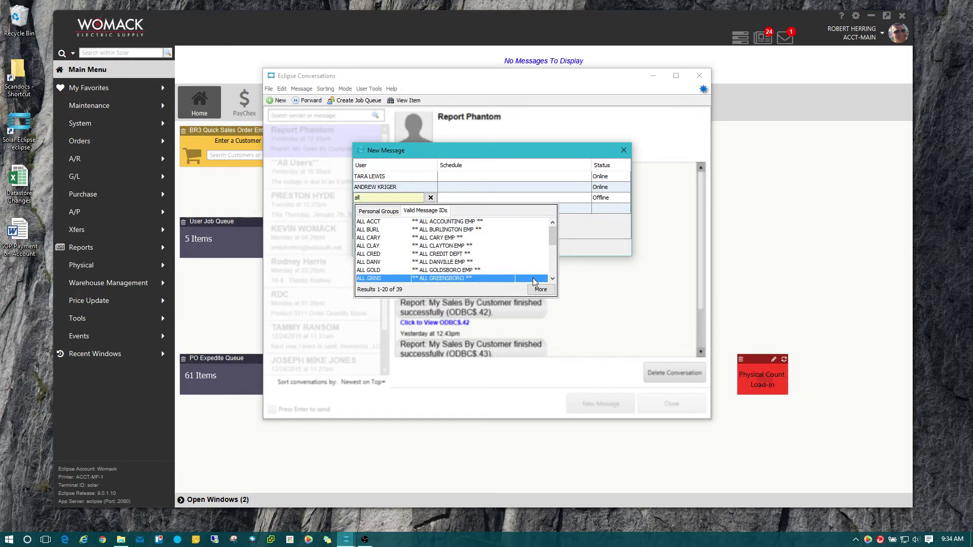
pyautogui.click(553, 279)
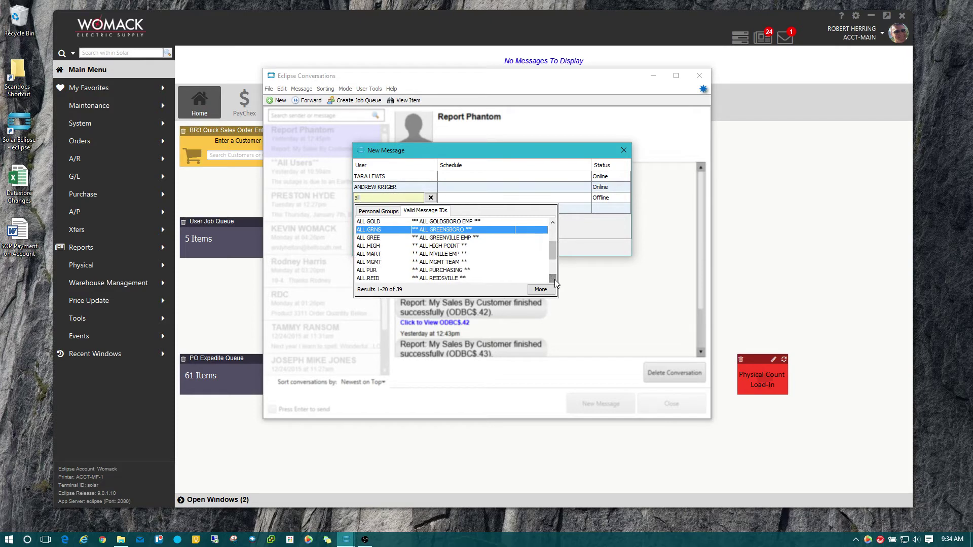
pyautogui.scroll(-4, 553, 279)
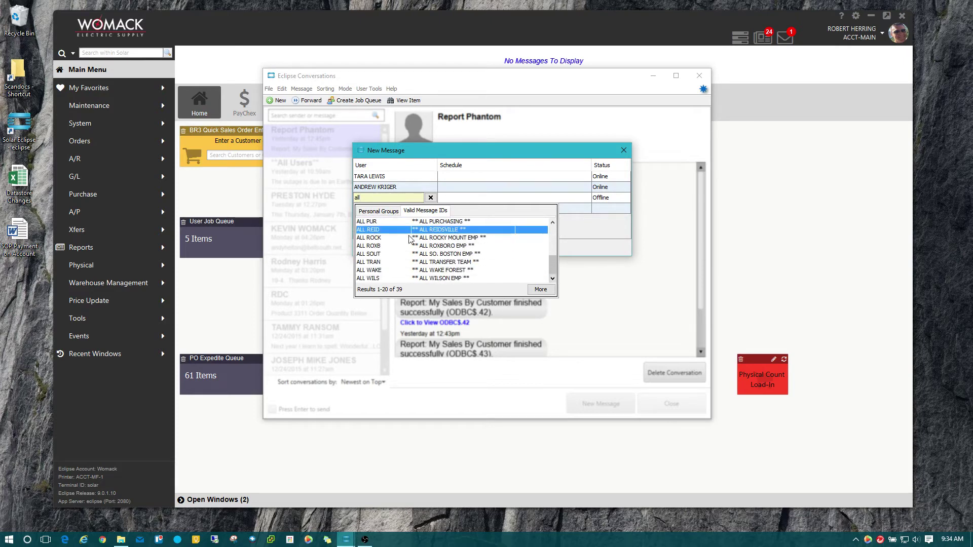
pyautogui.click(517, 279)
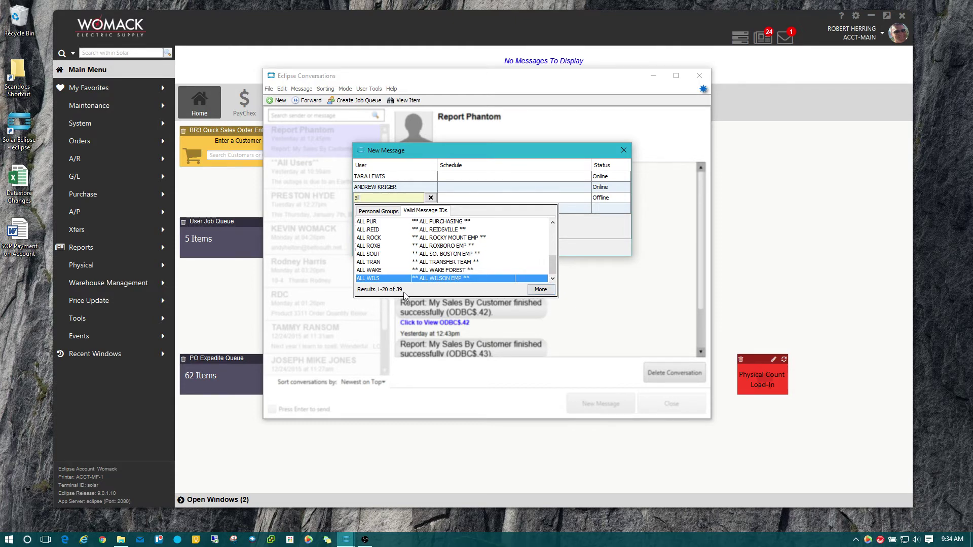
pyautogui.moveTo(553, 265); pyautogui.dragTo(552, 233)
pyautogui.scroll(-5, 550, 273)
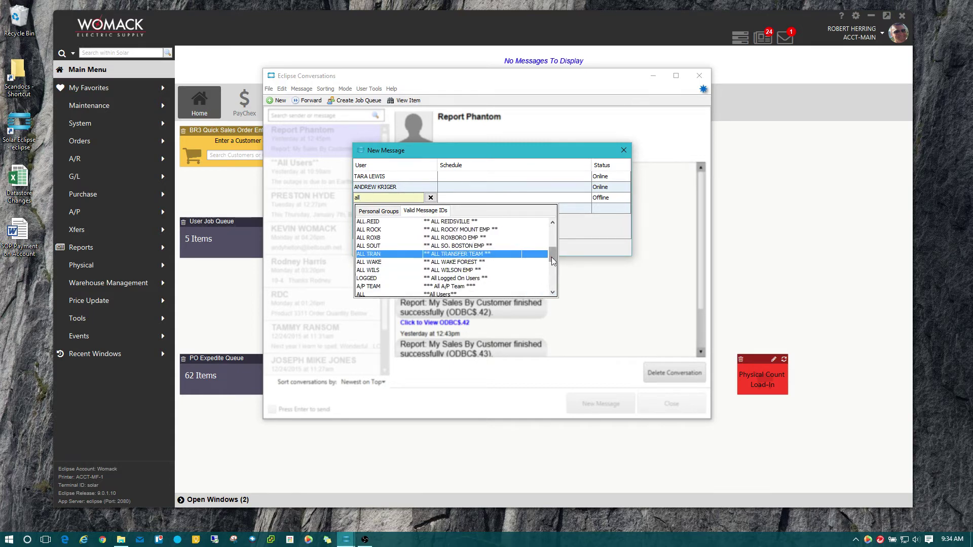
pyautogui.scroll(-5, 549, 257)
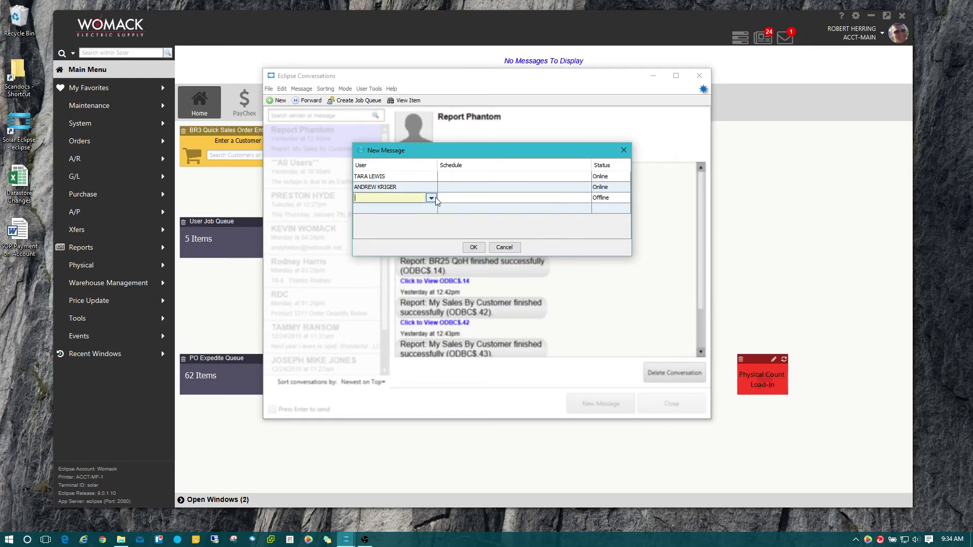
# - Load the full Valid Message IDs list with More, scroll it, and close without choosing
pyautogui.click(431, 198)
pyautogui.click(431, 198)
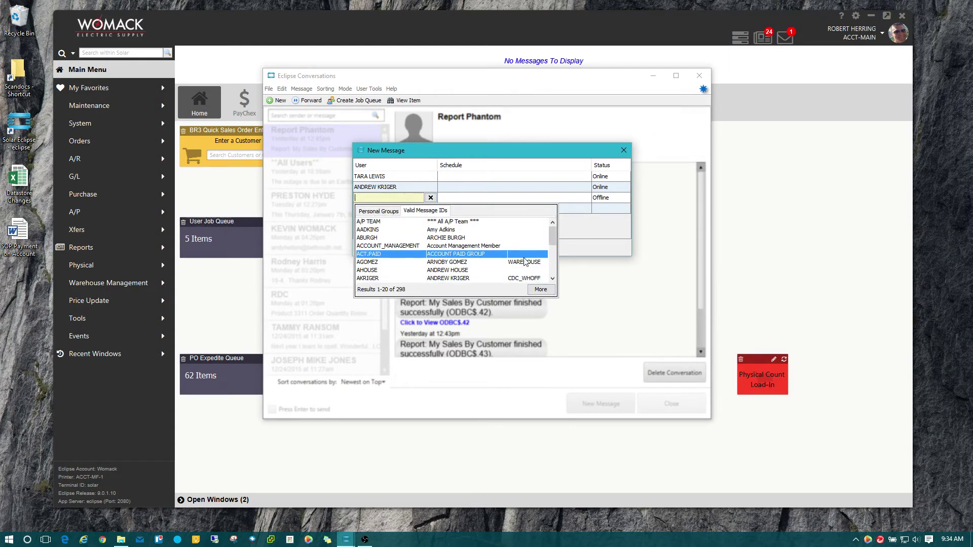
pyautogui.moveTo(555, 240); pyautogui.dragTo(554, 277)
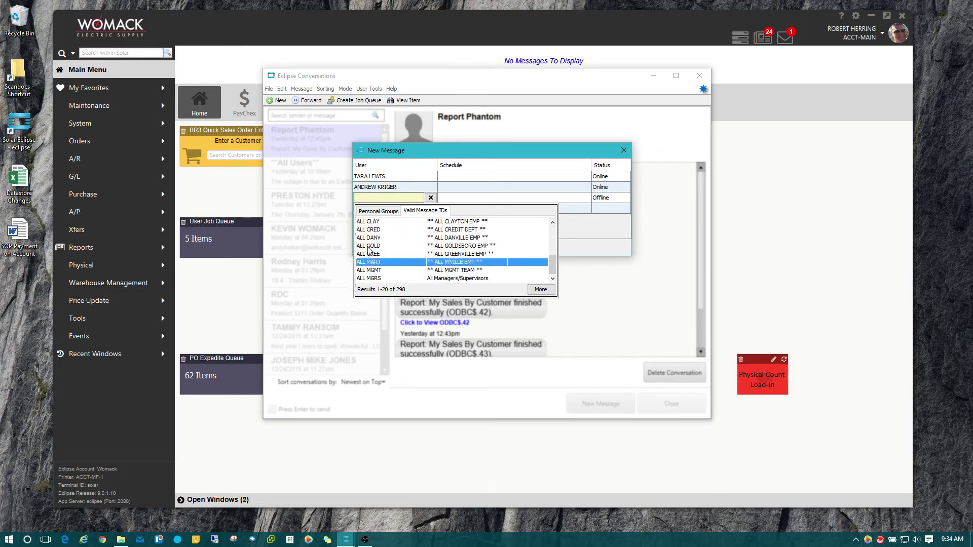
pyautogui.click(540, 291)
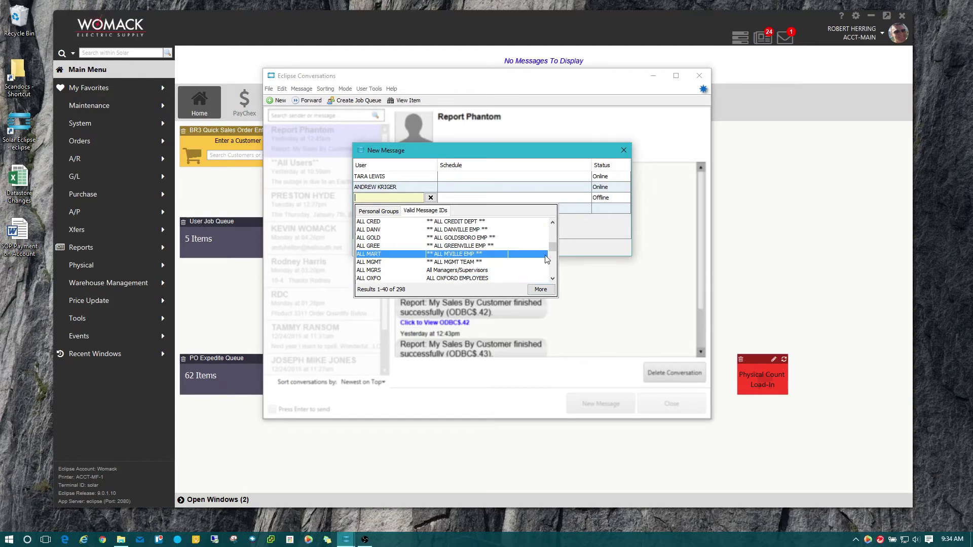
pyautogui.moveTo(552, 252); pyautogui.dragTo(553, 265)
pyautogui.click(547, 289)
pyautogui.click(552, 279)
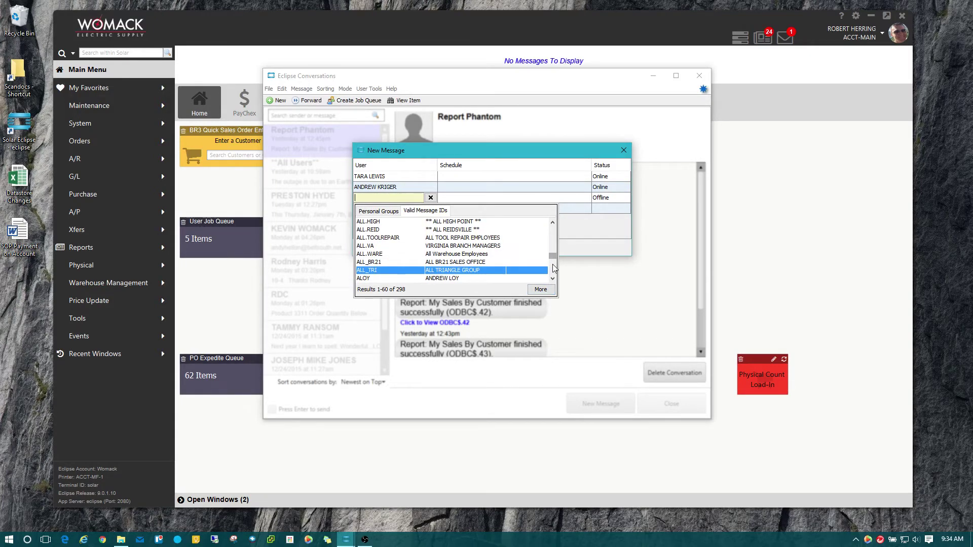
pyautogui.moveTo(553, 258); pyautogui.dragTo(555, 272)
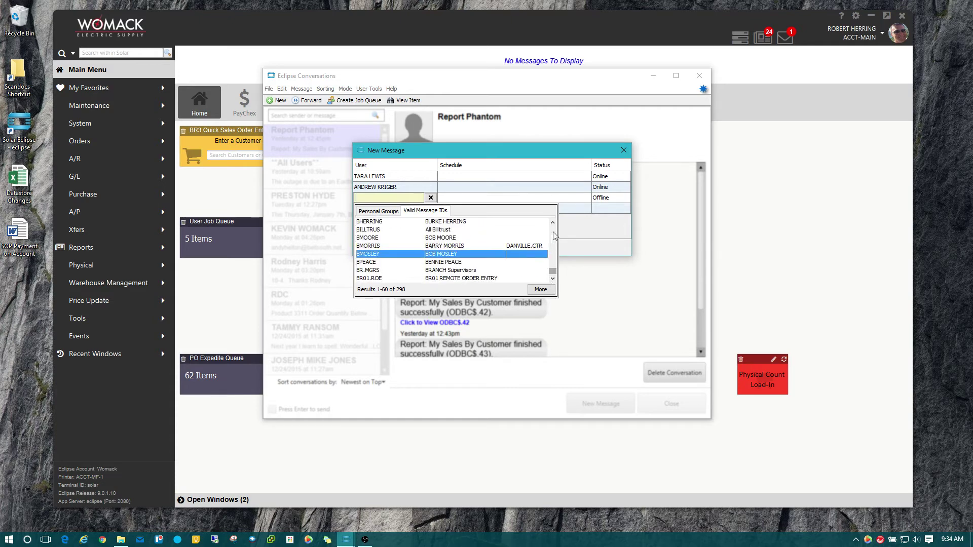
pyautogui.click(598, 223)
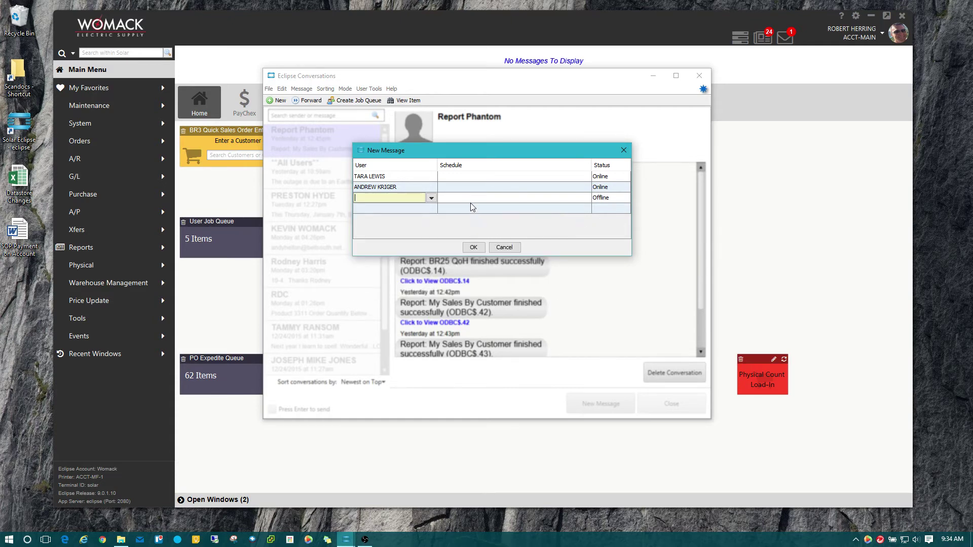
# - Enter your own user name as third recipient, delete that row, and create the two-colleague group message
pyautogui.click(500, 197)
pyautogui.click(405, 198)
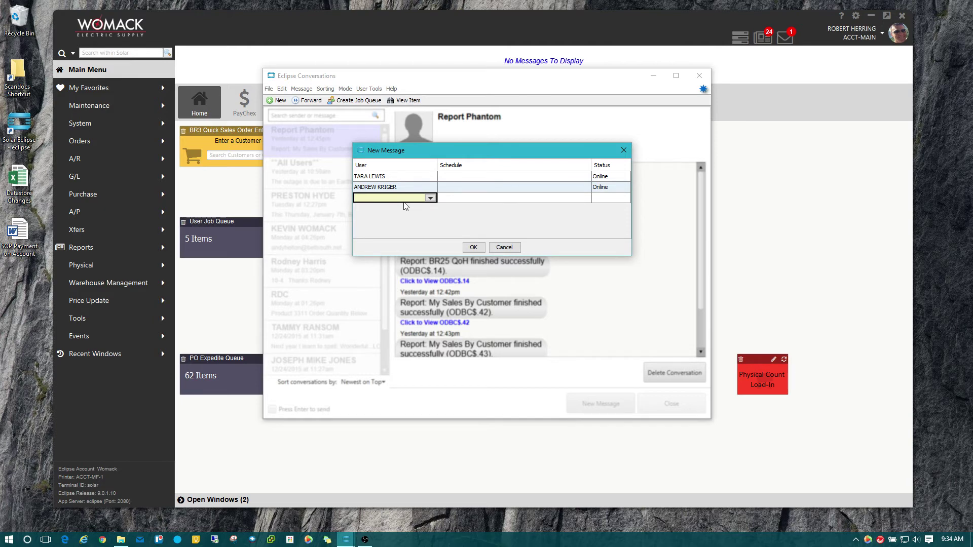
pyautogui.write('rob')
pyautogui.press('Return')
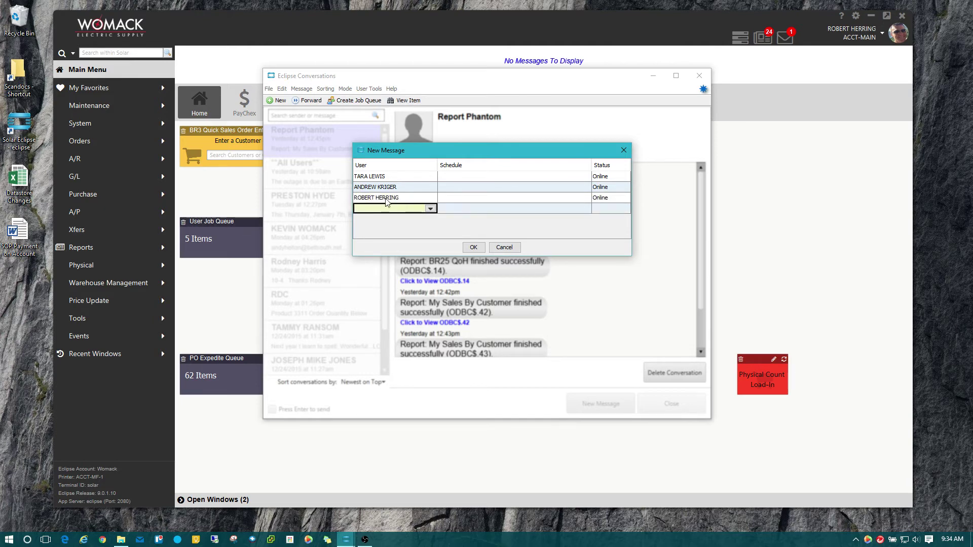
pyautogui.click(381, 199)
pyautogui.rightClick(379, 202)
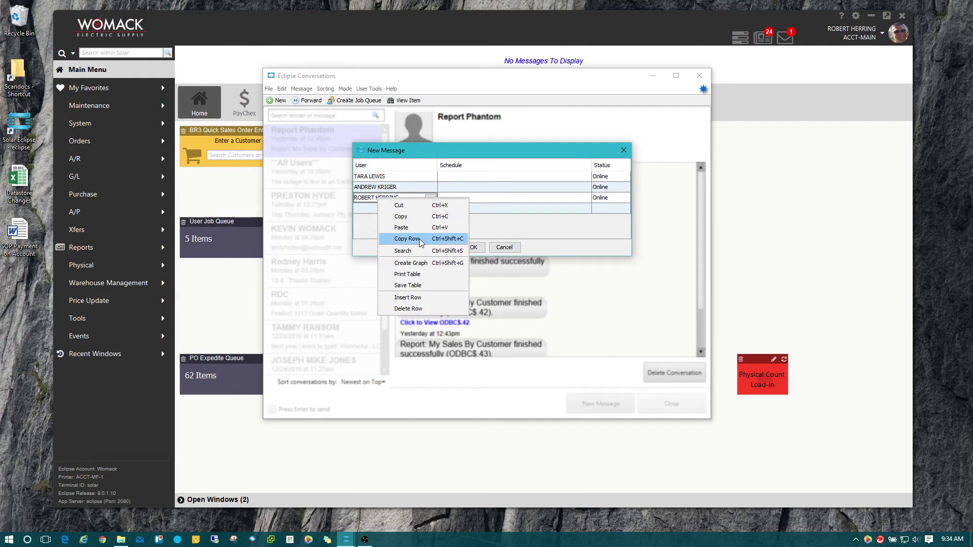
pyautogui.click(418, 310)
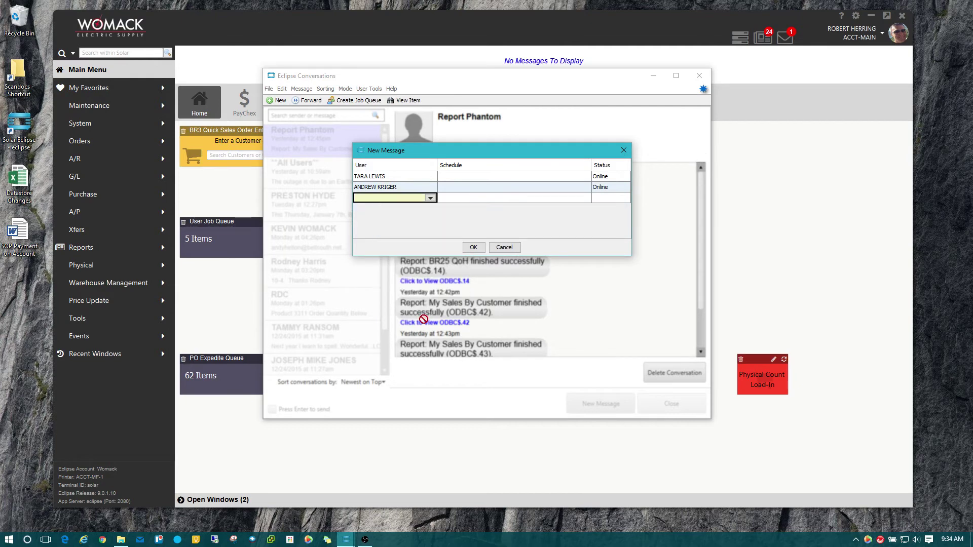
pyautogui.click(473, 248)
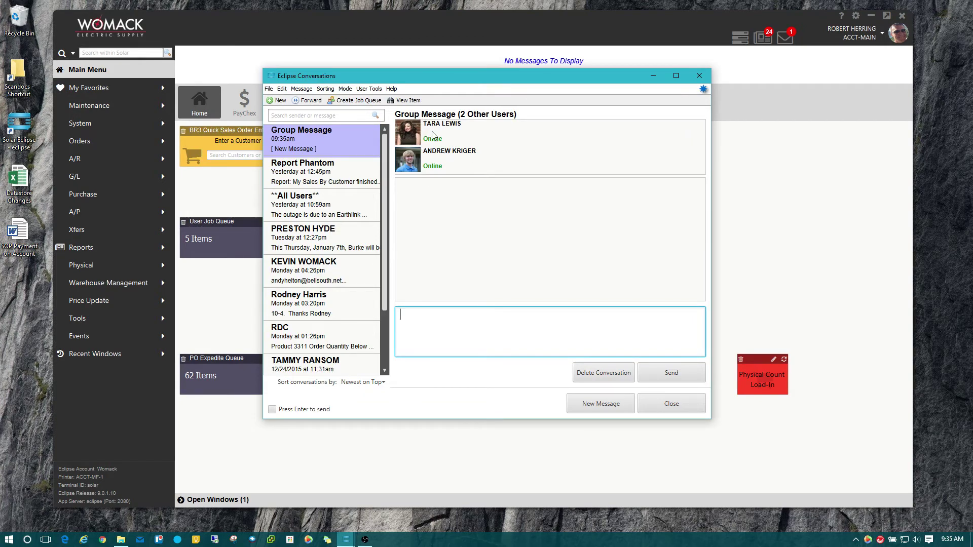
# - Delete the empty Group Message conversation from the list and confirm with Yes
pyautogui.click(449, 338)
pyautogui.rightClick(336, 133)
pyautogui.click(544, 227)
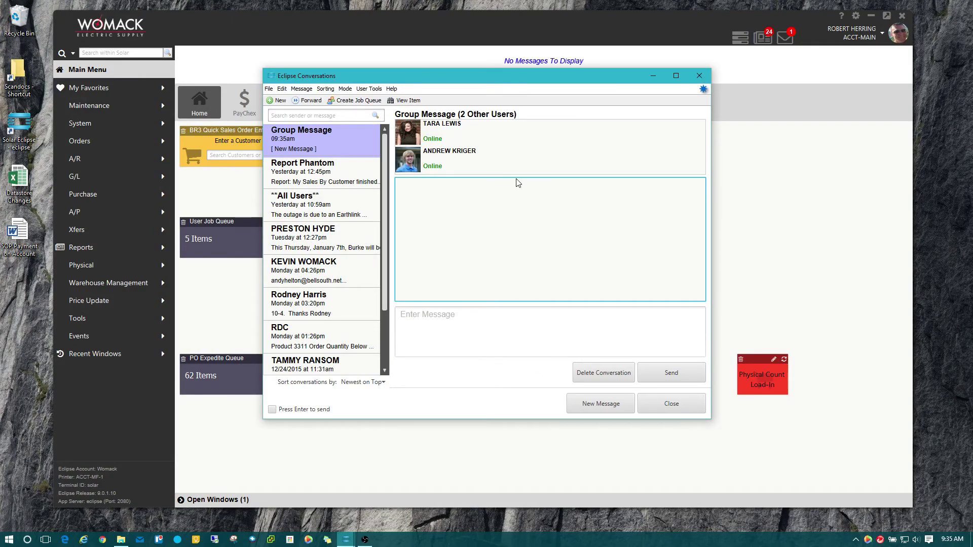
pyautogui.rightClick(359, 135)
pyautogui.click(374, 157)
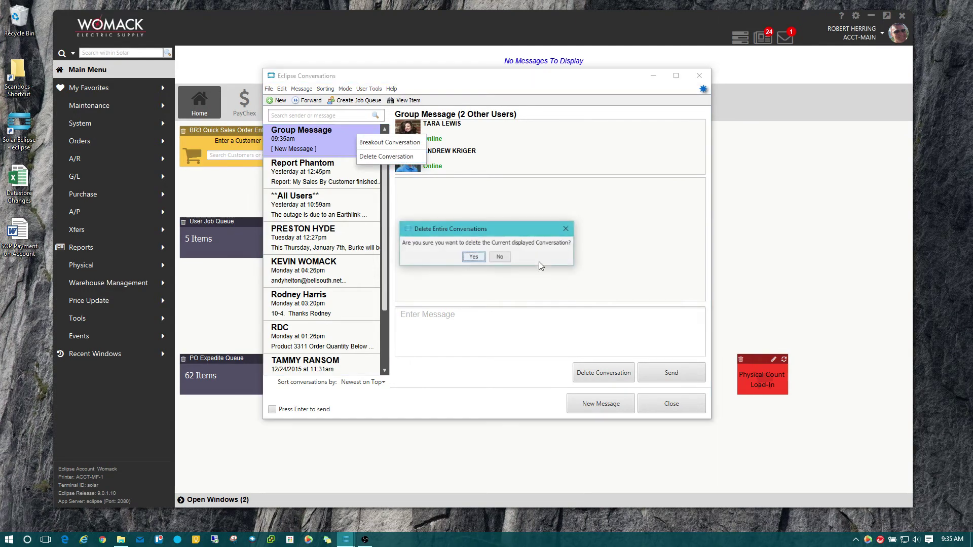
pyautogui.click(471, 257)
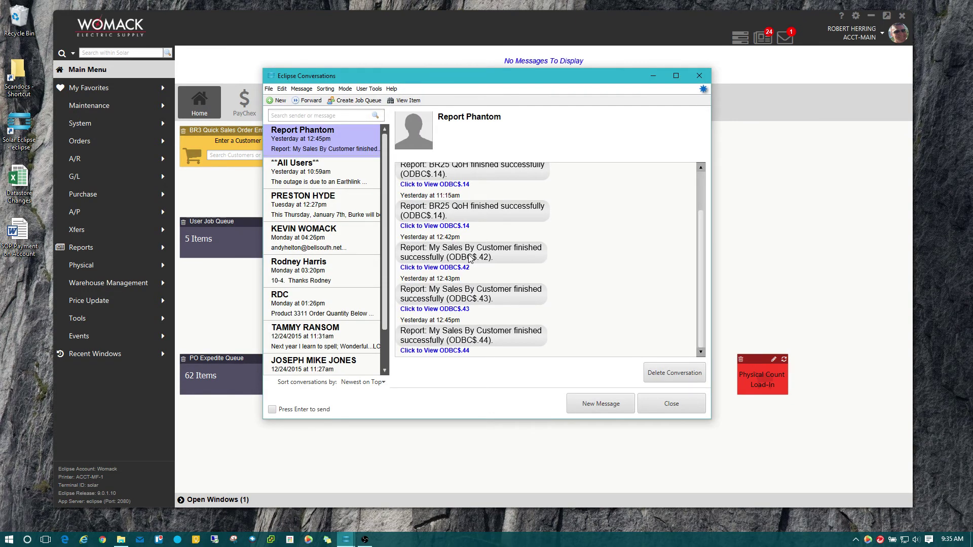
# - Start a new message addressed to your own user ID and open that conversation
pyautogui.click(613, 405)
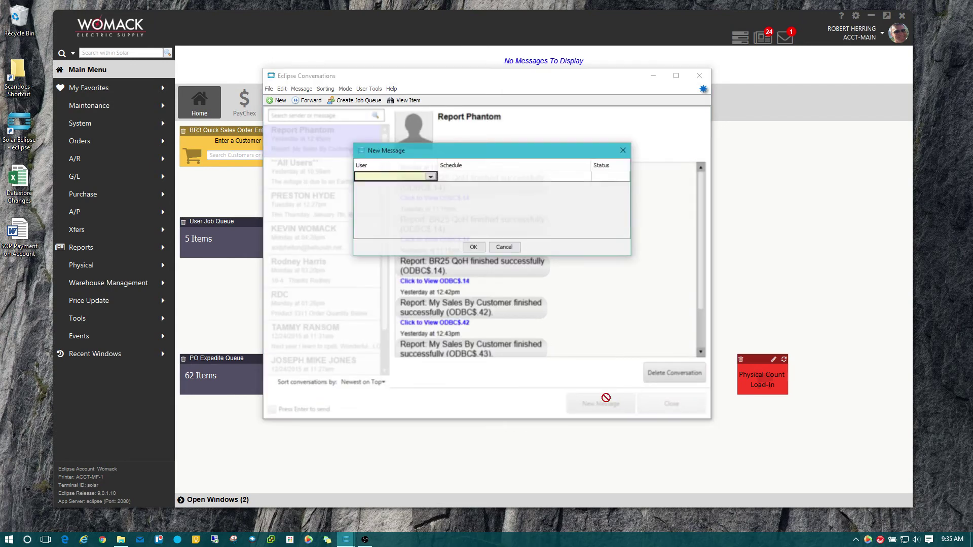
pyautogui.write('rherr')
pyautogui.press('Return')
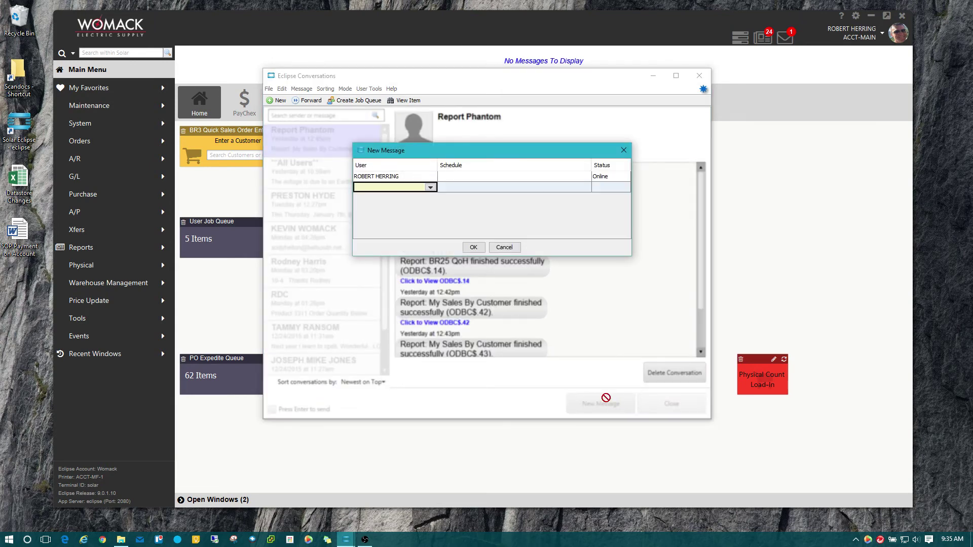
pyautogui.click(480, 245)
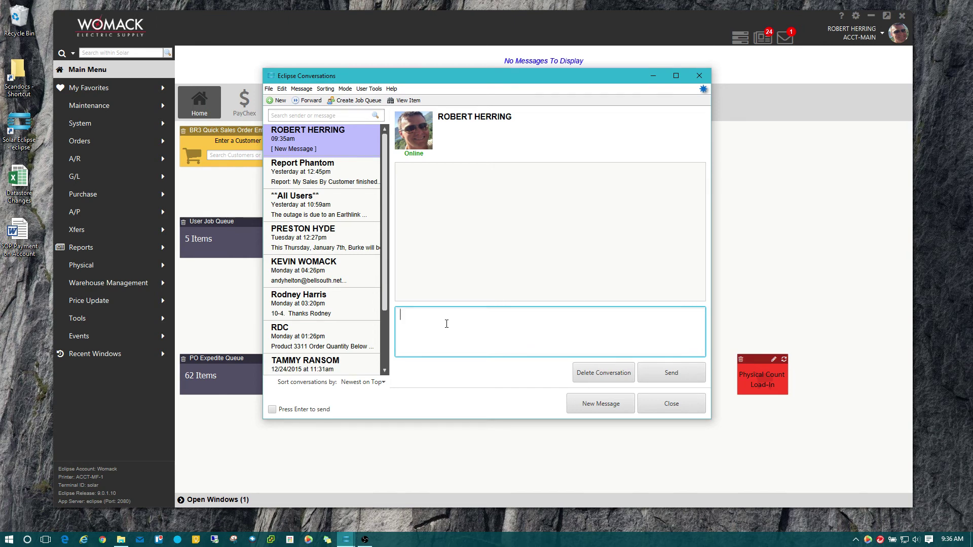
pyautogui.write('Go check out our website at http://www.wo')
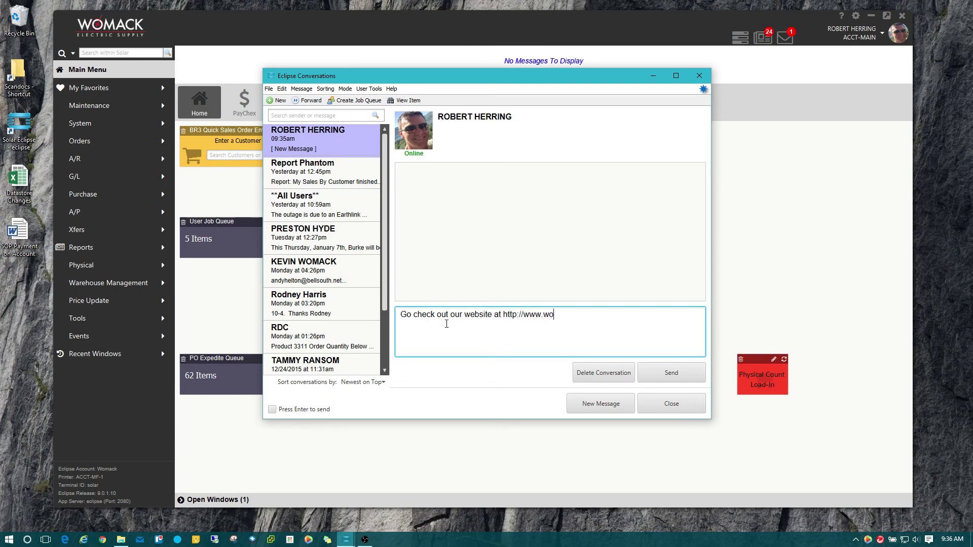
pyautogui.write('mackelectric.com')
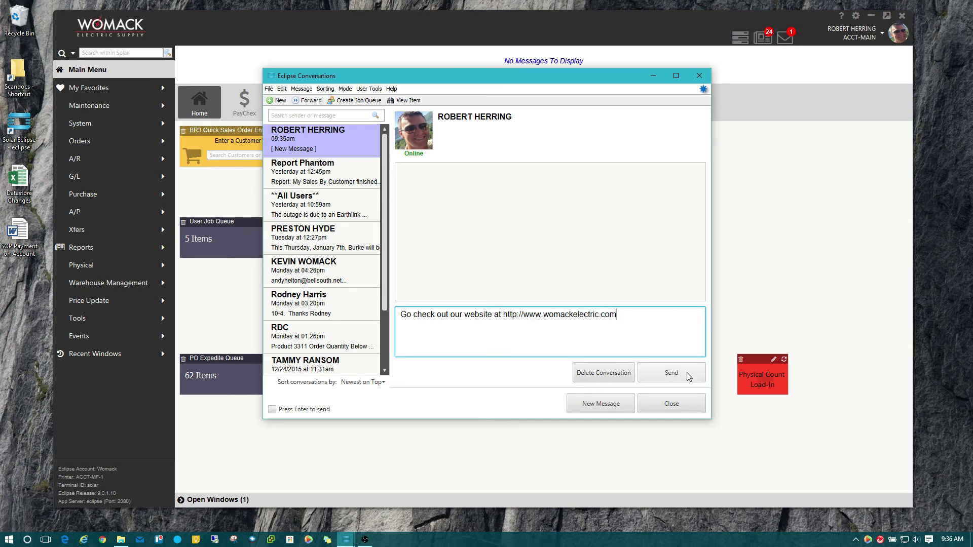
pyautogui.click(686, 373)
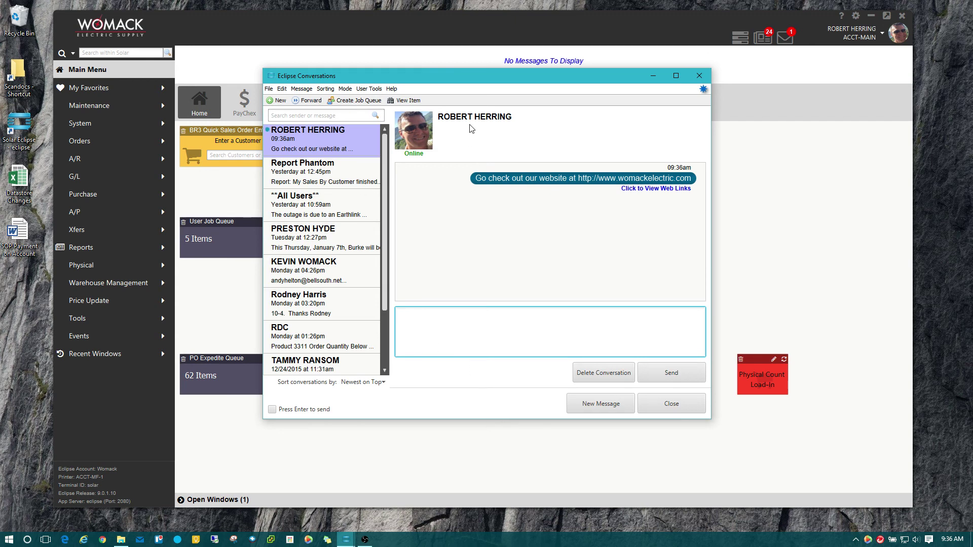
pyautogui.moveTo(498, 77); pyautogui.dragTo(546, 74)
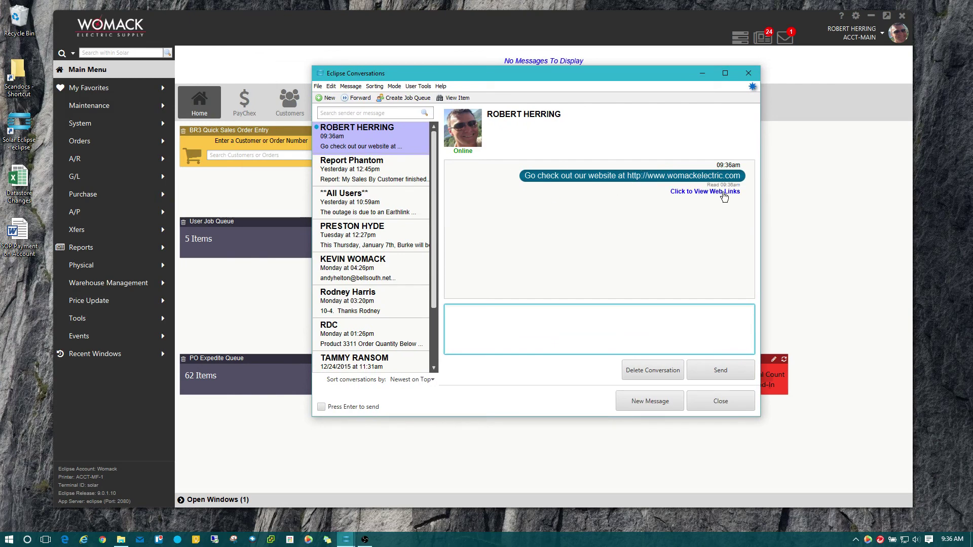
# - Open the womackelectric.com link in Chrome, close the duplicate tab, then close Chrome
pyautogui.click(725, 193)
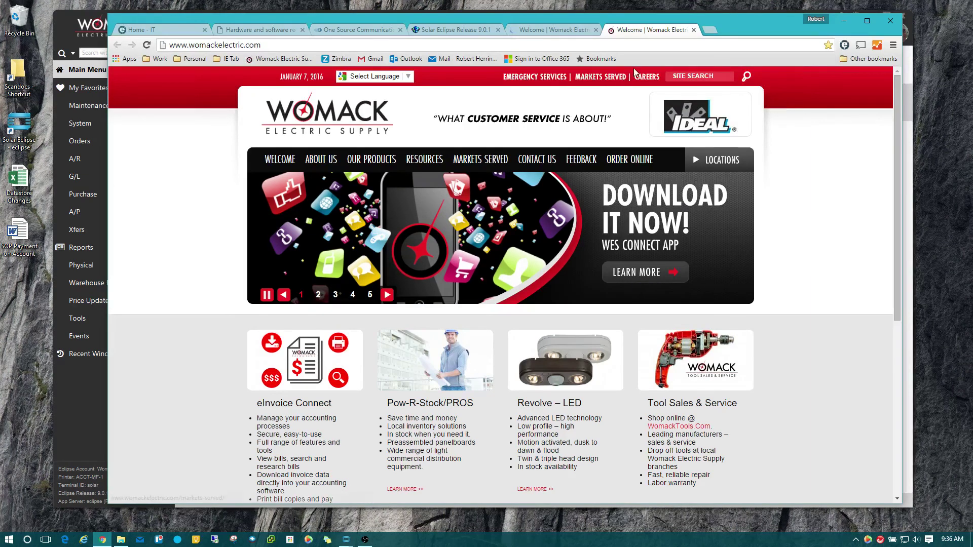
pyautogui.click(596, 30)
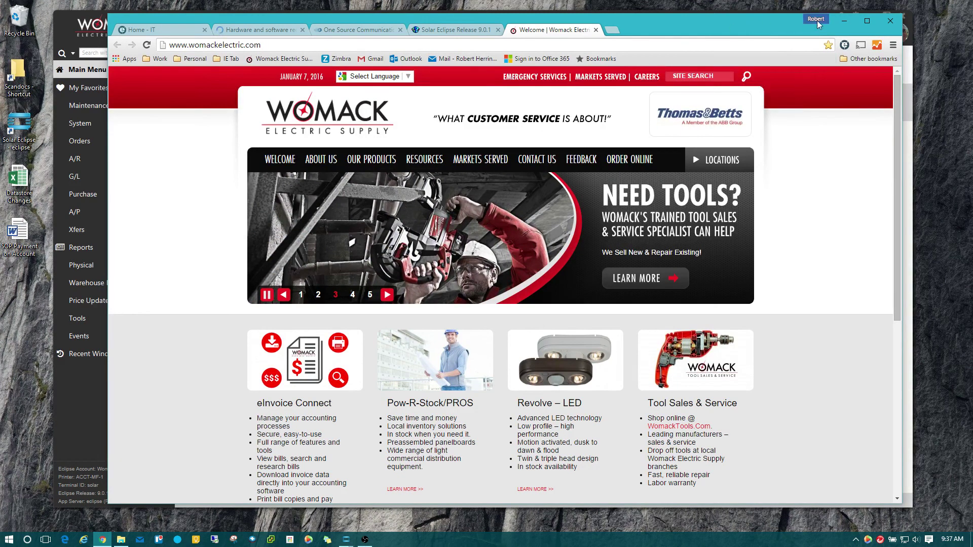
pyautogui.click(892, 24)
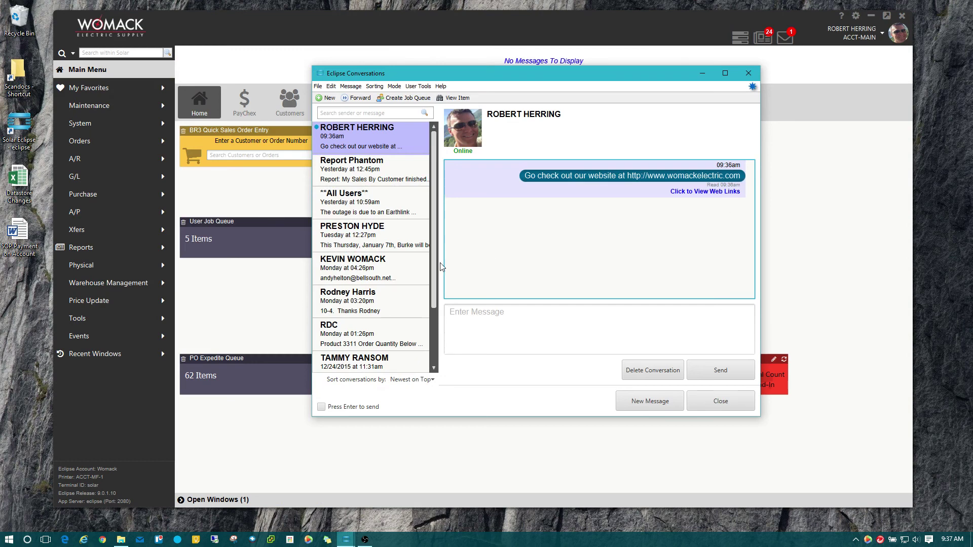
# - Open the Report Phantom thread and review its BR25 QoH and My Sales By Customer report notices
pyautogui.scroll(-1, 435, 271)
pyautogui.moveTo(435, 272); pyautogui.dragTo(439, 339)
pyautogui.scroll(3, 436, 324)
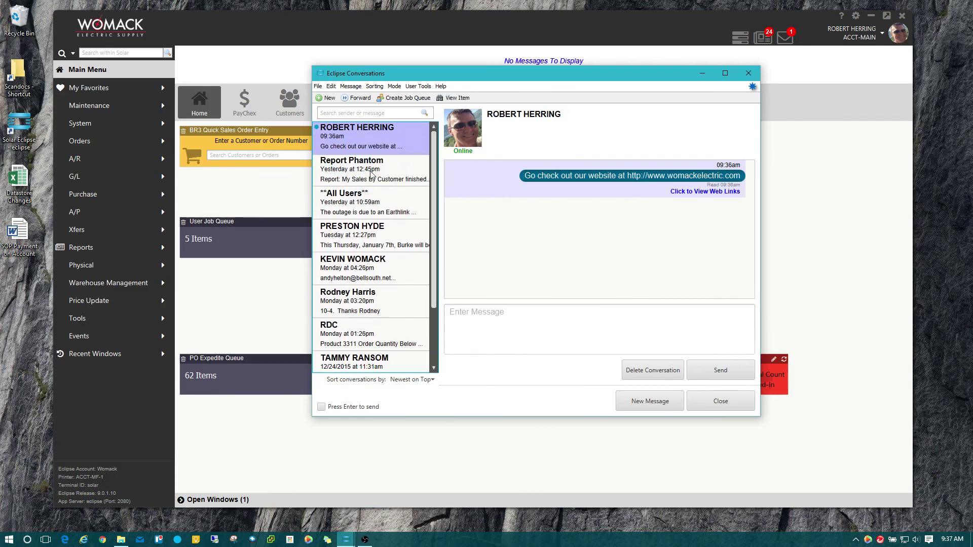
pyautogui.click(363, 176)
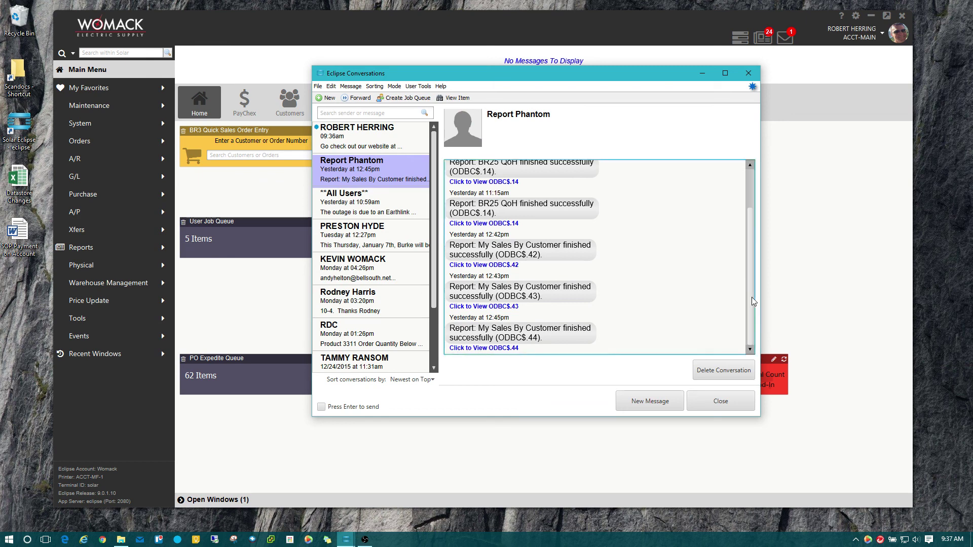
pyautogui.moveTo(752, 297); pyautogui.dragTo(751, 337)
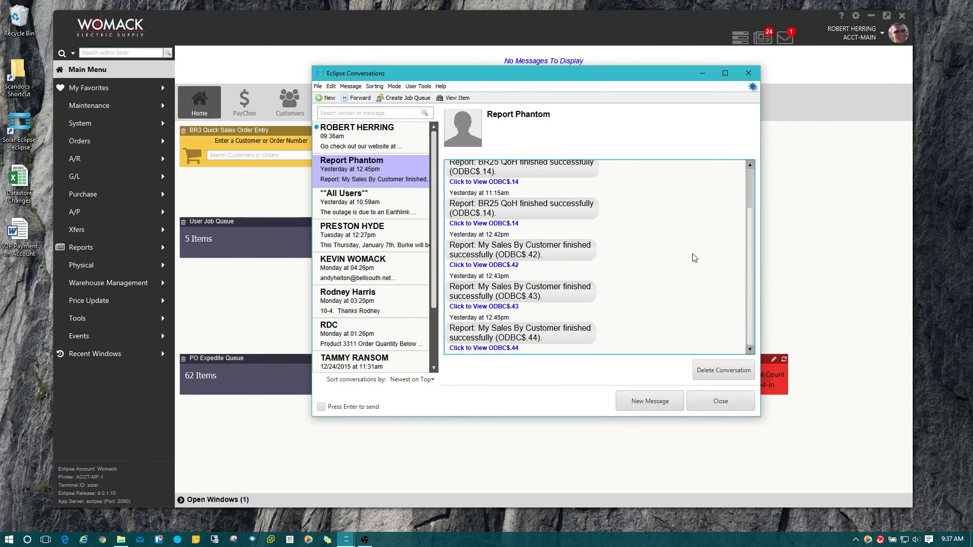